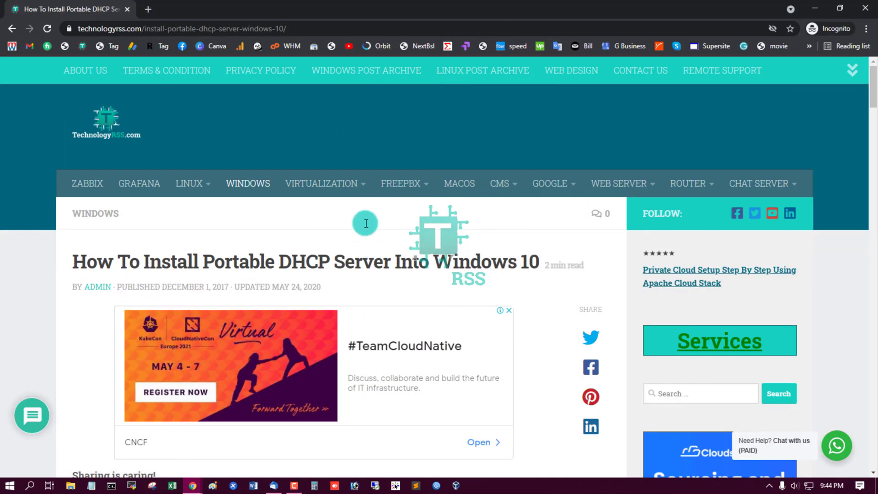
# Step: Highlight the tutorial title's 'Portable DHCP Server' and 'Windows 10' wording, plus article text
pyautogui.moveTo(74, 258)
pyautogui.mouseDown()
pyautogui.moveTo(180, 248)
pyautogui.moveTo(549, 261)
pyautogui.mouseUp()
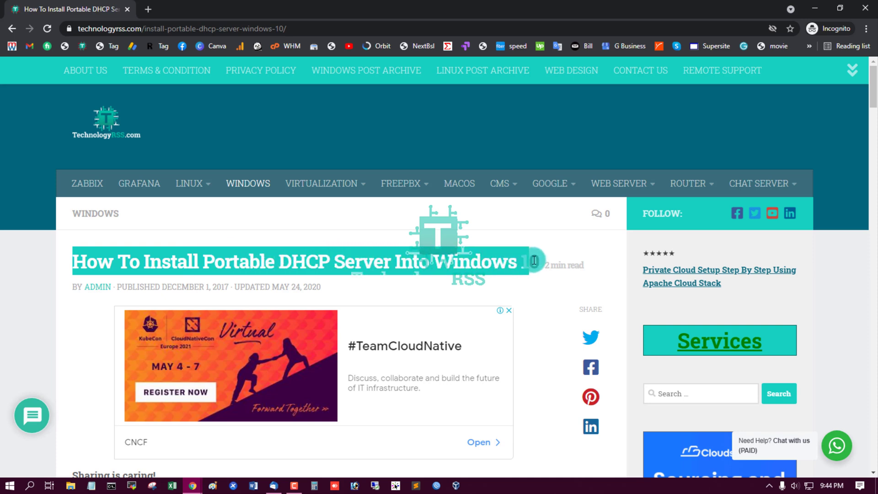
pyautogui.click(461, 264)
pyautogui.moveTo(434, 262); pyautogui.dragTo(544, 271)
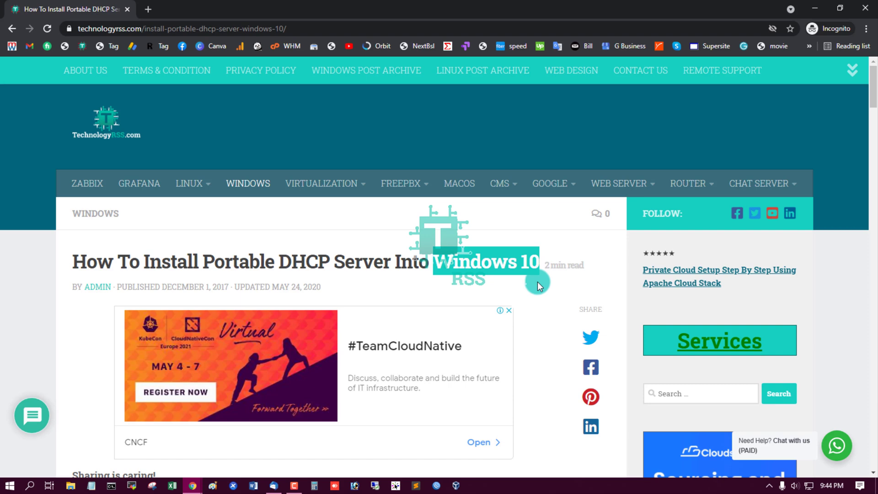
pyautogui.scroll(-2, 537, 282)
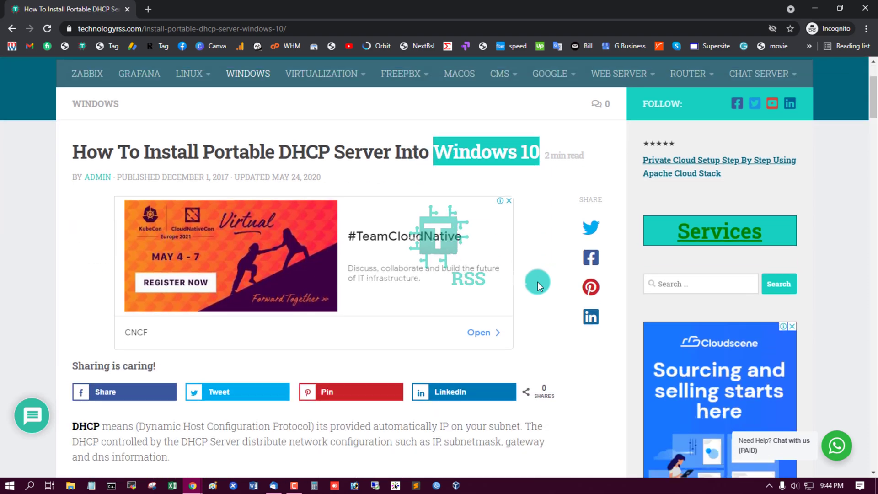
pyautogui.scroll(-3, 537, 282)
pyautogui.scroll(4, 364, 304)
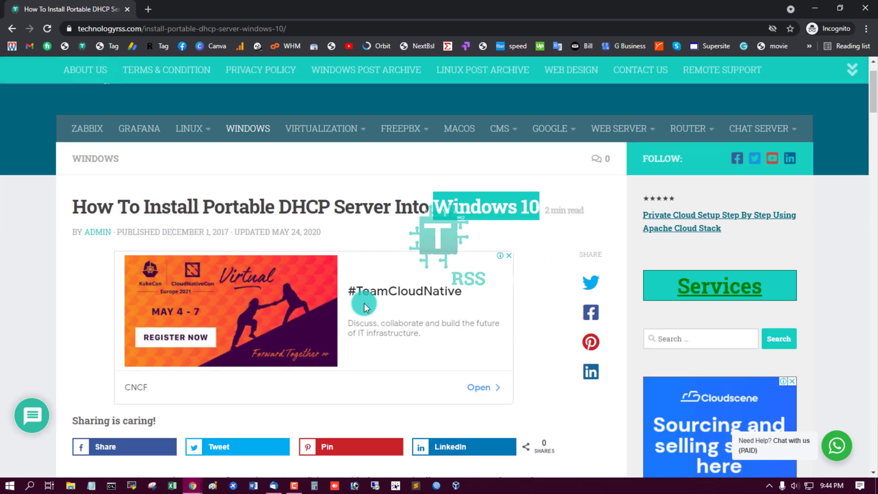
pyautogui.moveTo(203, 207); pyautogui.dragTo(409, 209)
pyautogui.click(440, 213)
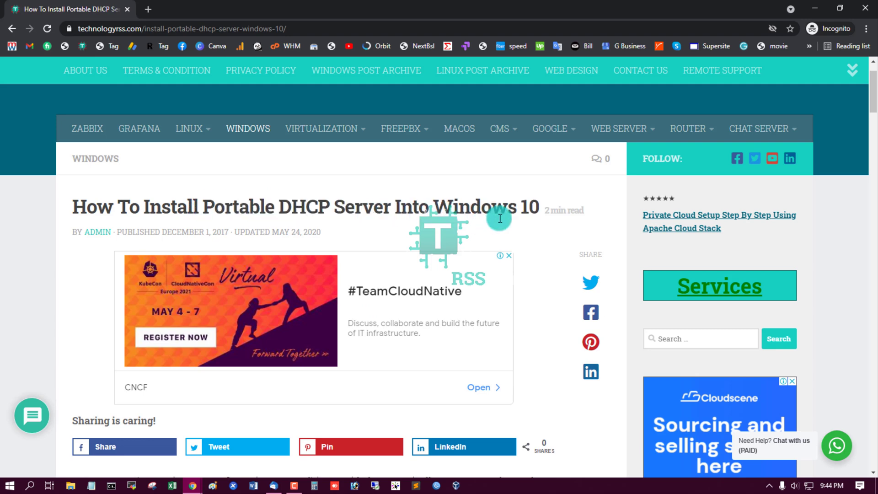
pyautogui.scroll(-2, 539, 283)
pyautogui.scroll(-3, 540, 284)
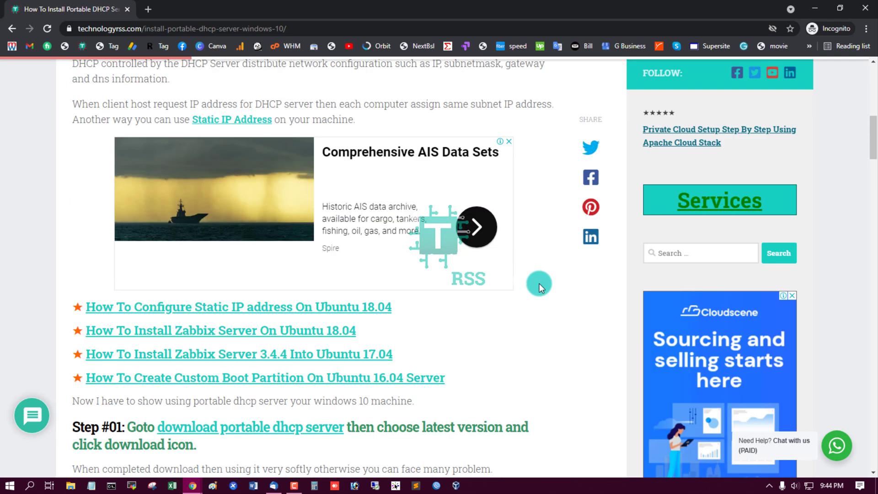
pyautogui.scroll(3, 539, 283)
pyautogui.scroll(2, 539, 283)
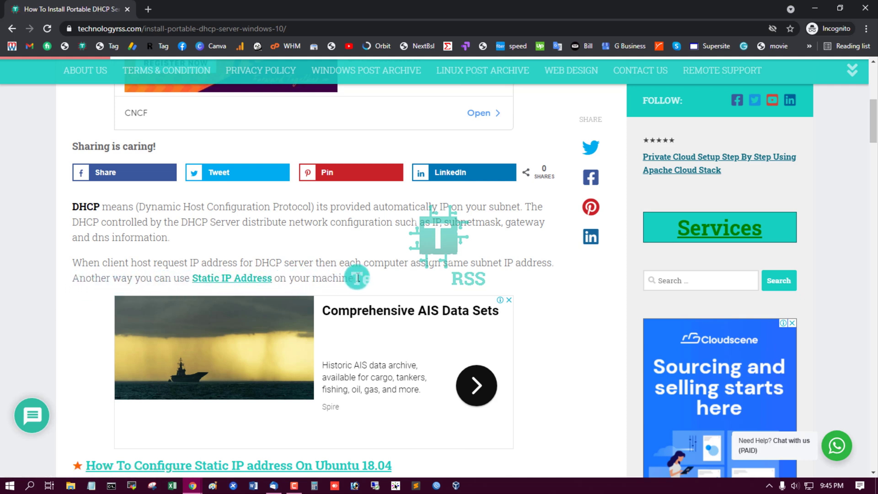
pyautogui.scroll(-4, 396, 255)
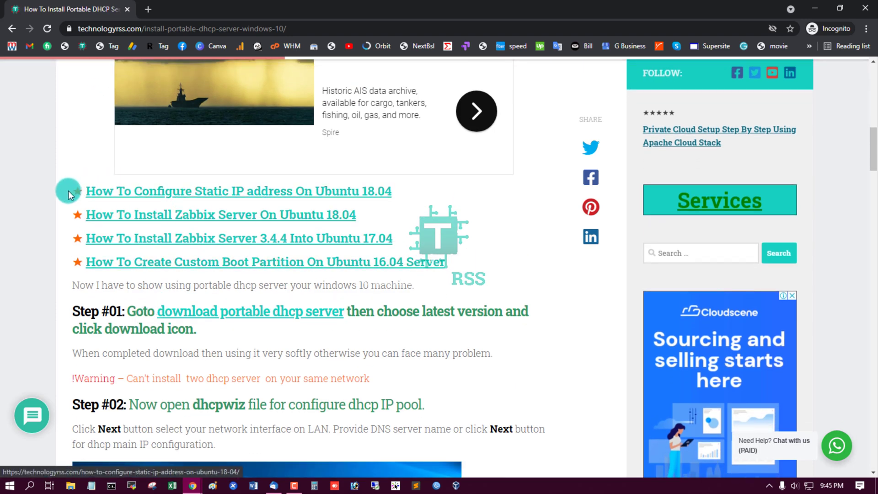
pyautogui.moveTo(68, 191); pyautogui.dragTo(78, 261)
pyautogui.click(501, 223)
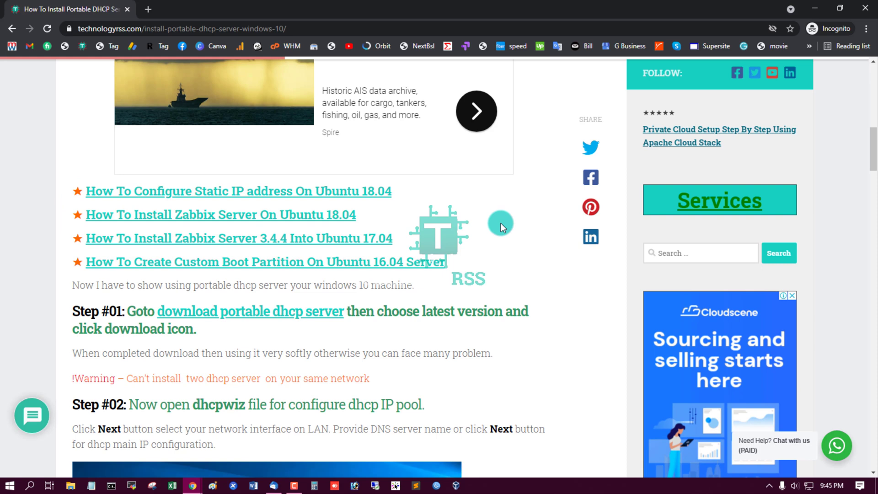
pyautogui.scroll(-1, 482, 241)
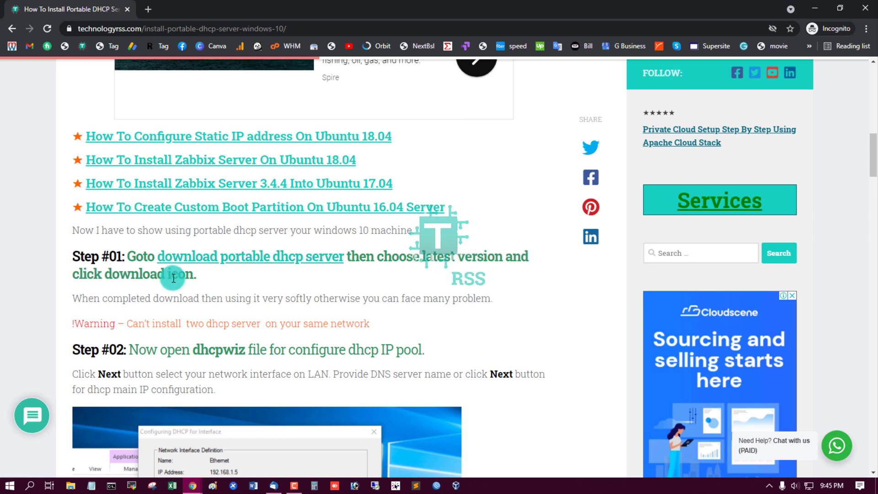
# Step: Open the portable DHCP server download page and read the V2.9 release notes' donation requirement
pyautogui.click(226, 256)
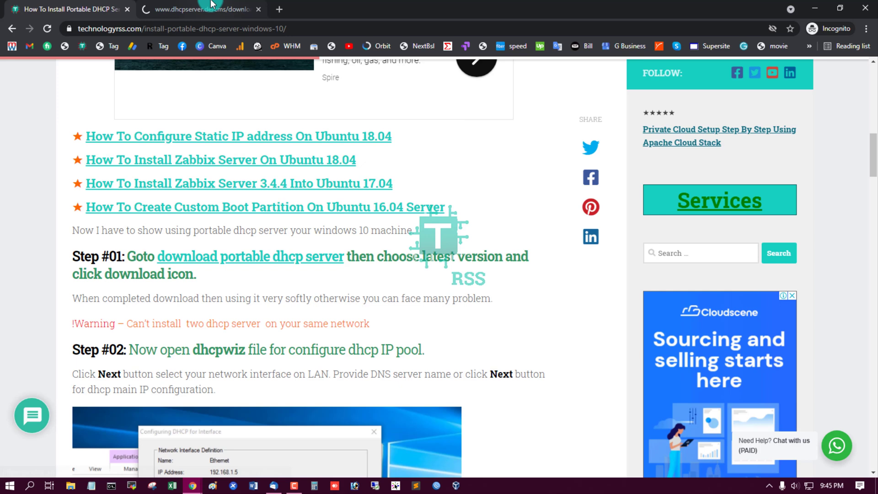
pyautogui.scroll(-1, 251, 238)
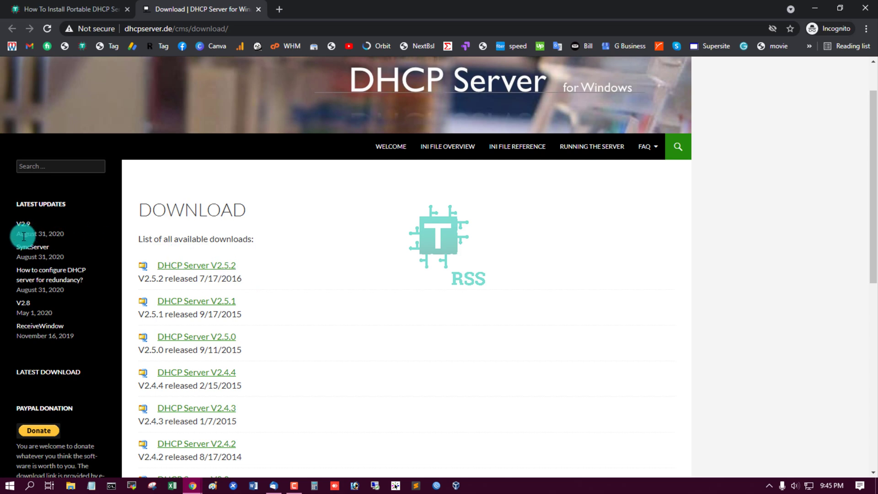
pyautogui.moveTo(24, 235); pyautogui.dragTo(64, 233)
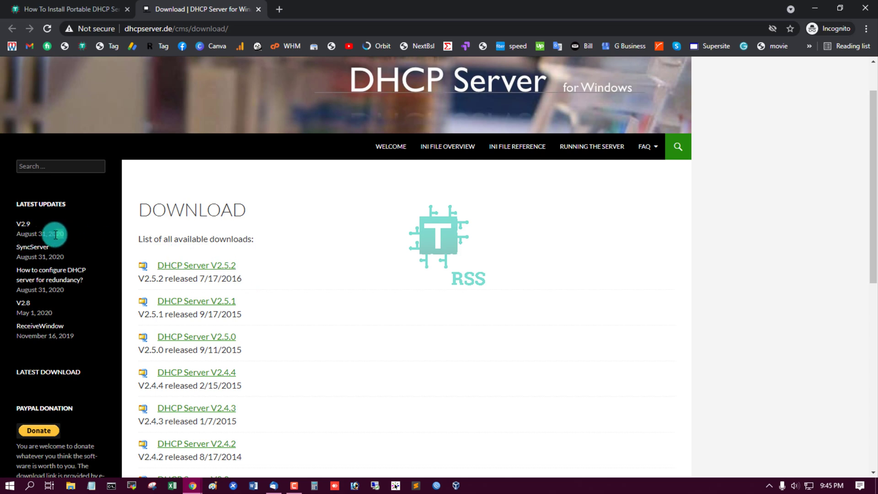
pyautogui.doubleClick(55, 234)
pyautogui.click(25, 224)
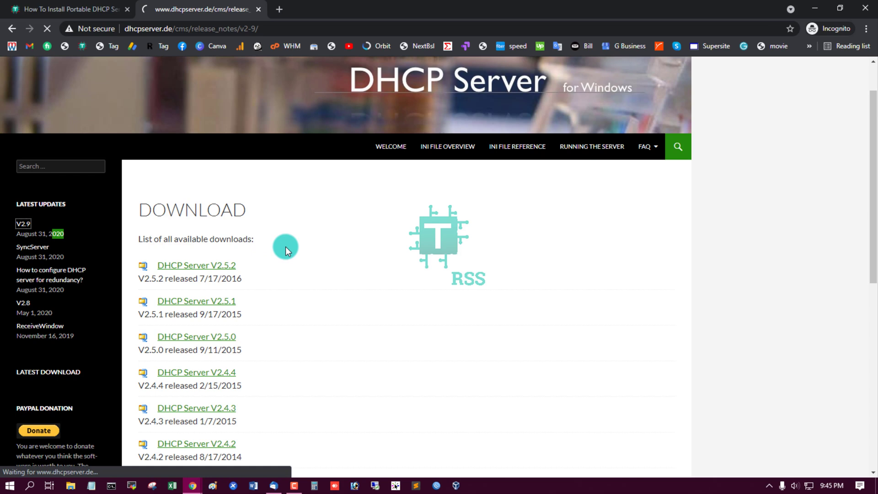
pyautogui.scroll(-1, 321, 273)
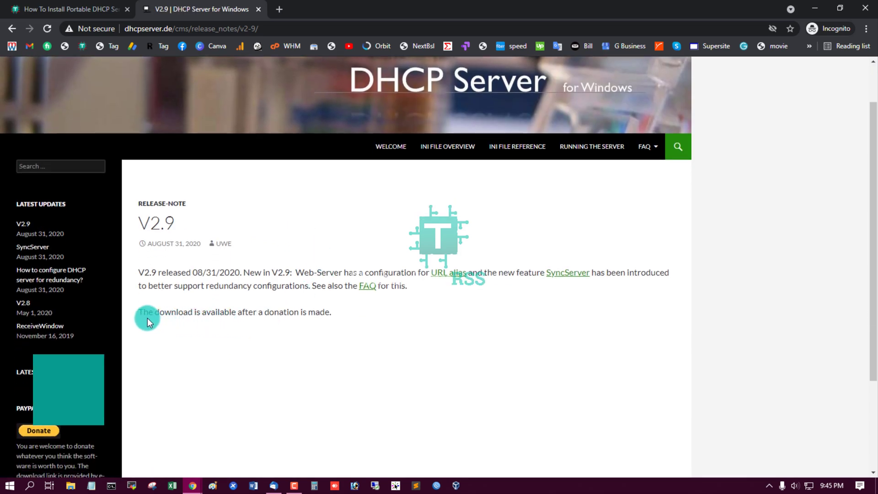
pyautogui.moveTo(147, 314); pyautogui.dragTo(343, 315)
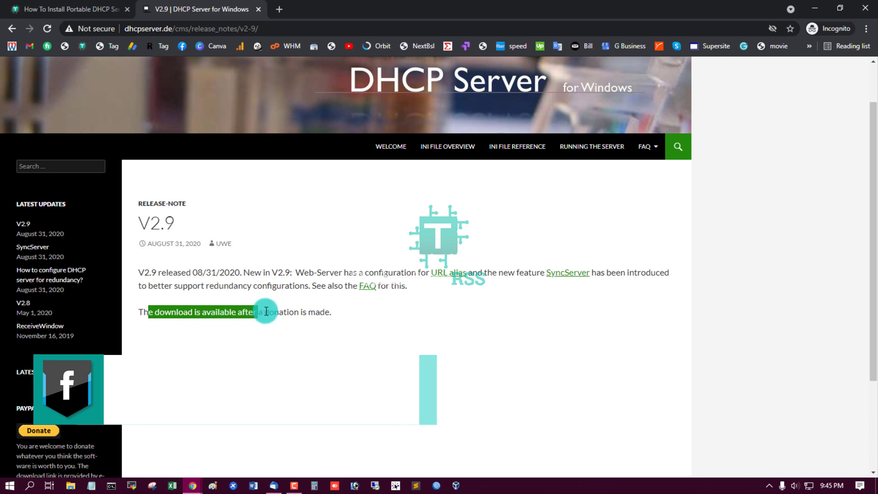
pyautogui.click(182, 322)
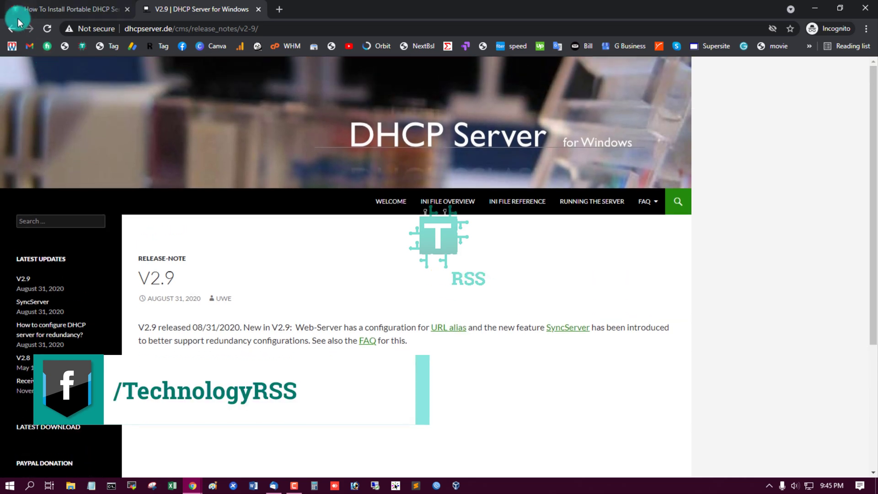
# Step: Return to the downloads list and download DHCP Server V2.5.2 as dhcpsrv2.5.2.zip
pyautogui.click(12, 28)
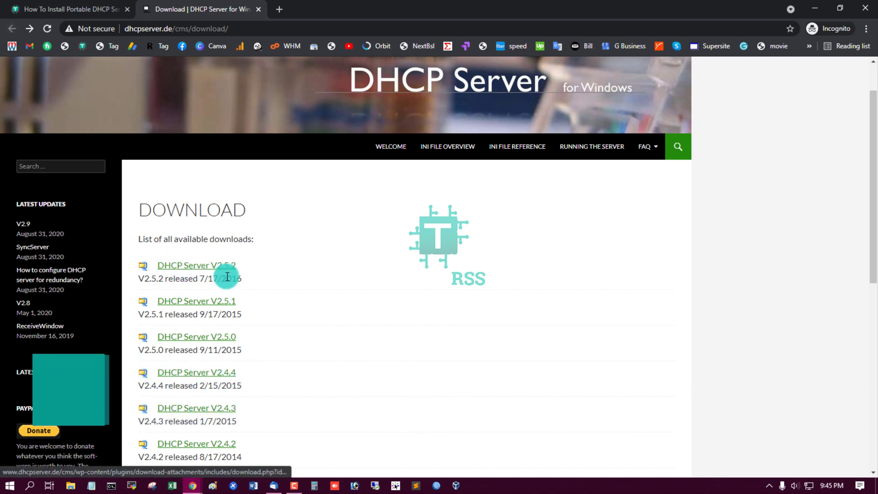
pyautogui.moveTo(188, 279); pyautogui.dragTo(224, 280)
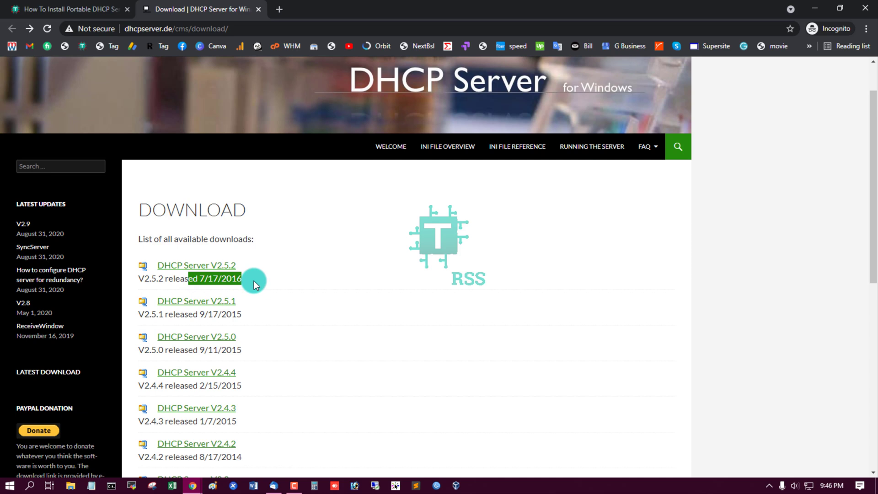
pyautogui.click(240, 280)
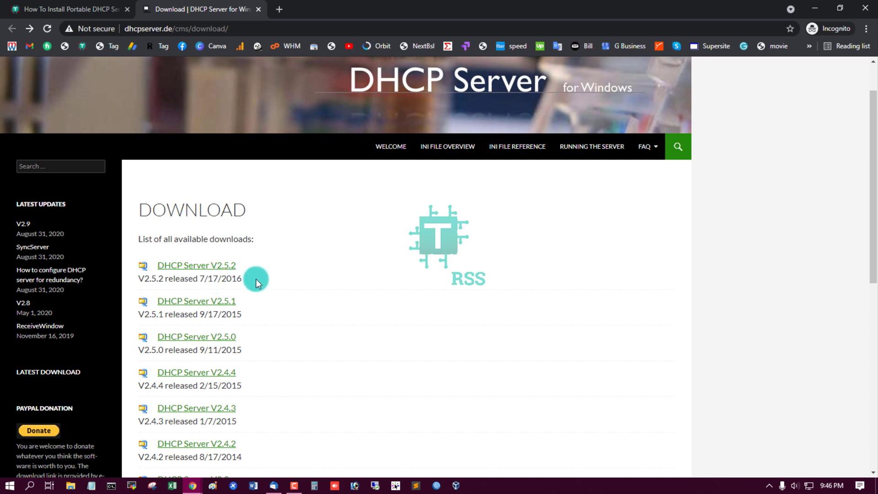
pyautogui.click(196, 265)
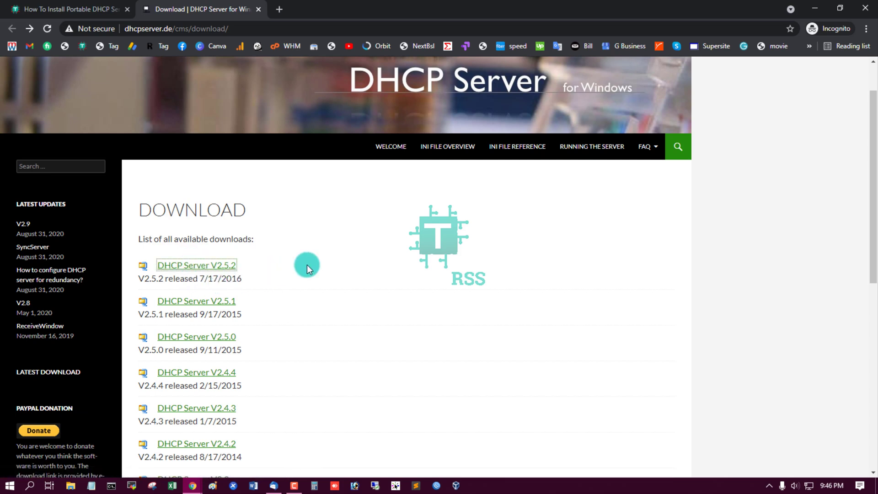
# Step: Show dhcpsrv2.5.2.zip in its folder, then highlight Step #02's 'configure dhcp IP pool' text
pyautogui.click(82, 9)
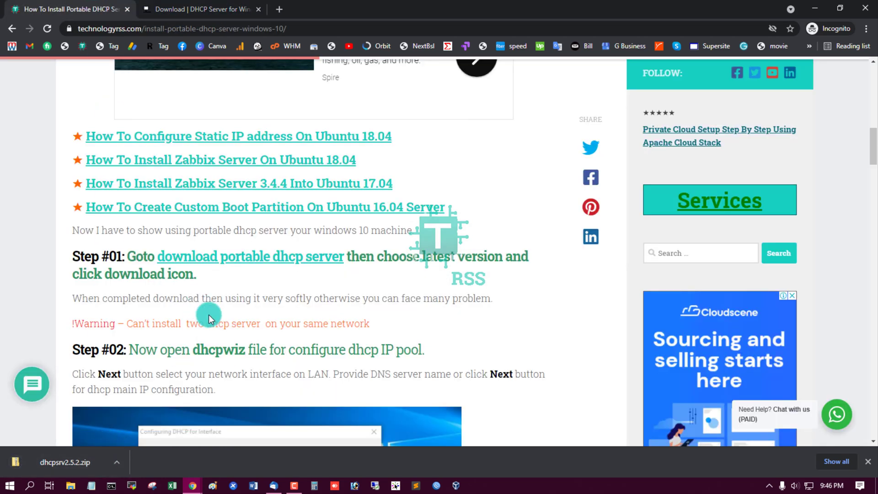
pyautogui.scroll(-2, 228, 304)
pyautogui.scroll(-1, 207, 274)
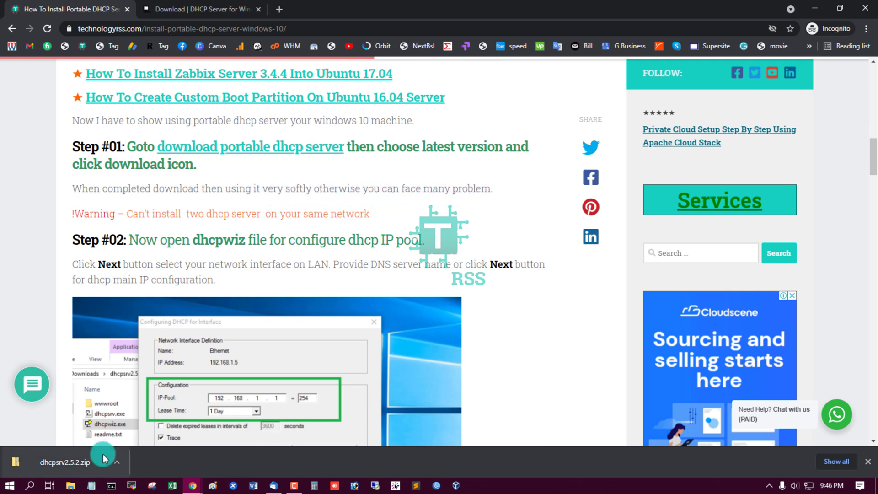
pyautogui.click(117, 464)
pyautogui.click(151, 423)
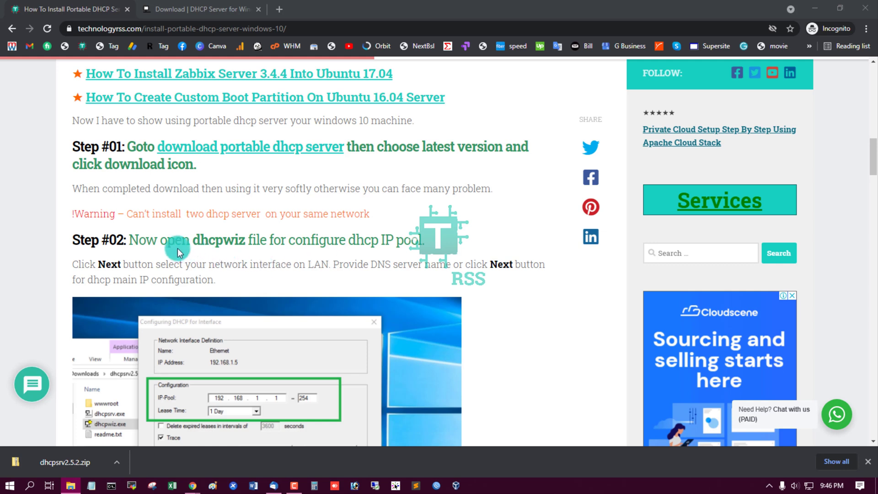
pyautogui.moveTo(131, 240); pyautogui.dragTo(233, 249)
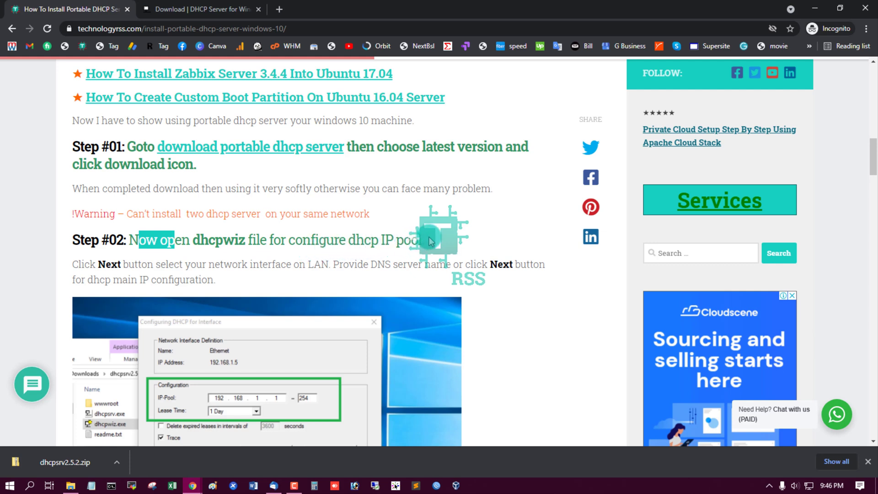
pyautogui.moveTo(422, 240); pyautogui.dragTo(282, 244)
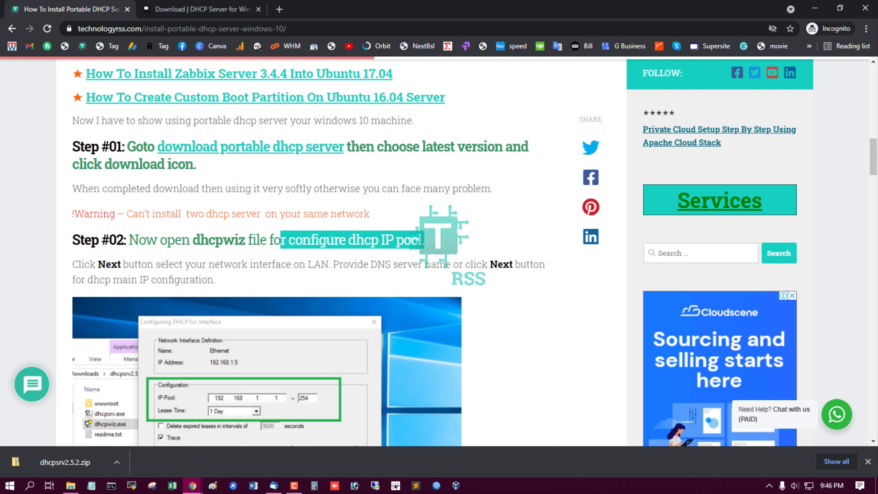
# Step: Place the dhcpsrv2.5.2 folder window beside the tutorial and bring up dhcpwiz.exe's context menu
pyautogui.hotkey('alt', 'Tab')
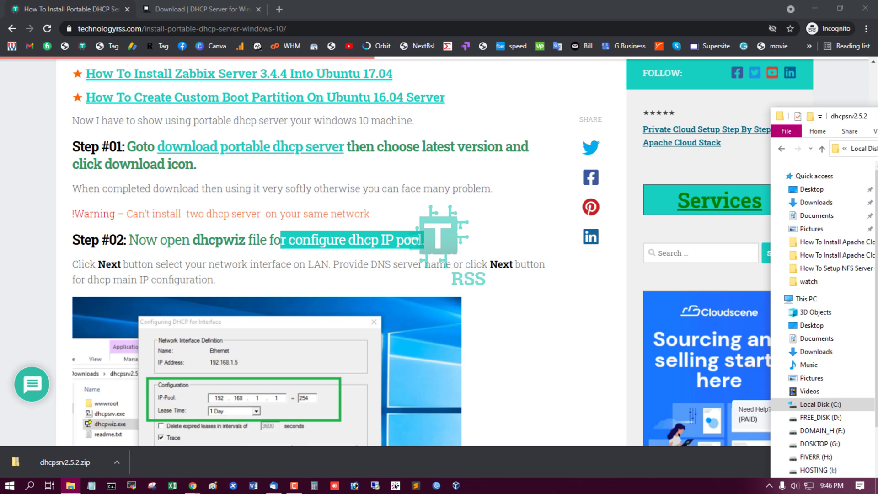
pyautogui.moveTo(816, 110); pyautogui.dragTo(344, 28)
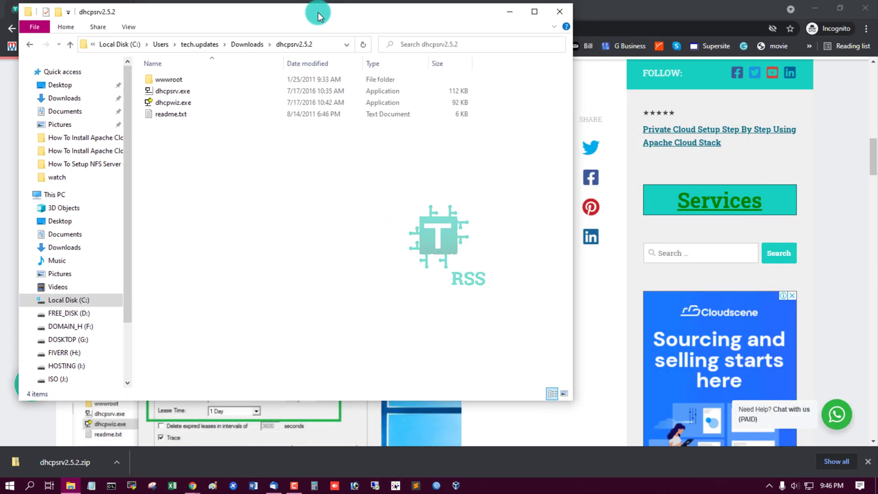
pyautogui.moveTo(344, 29); pyautogui.dragTo(650, 35)
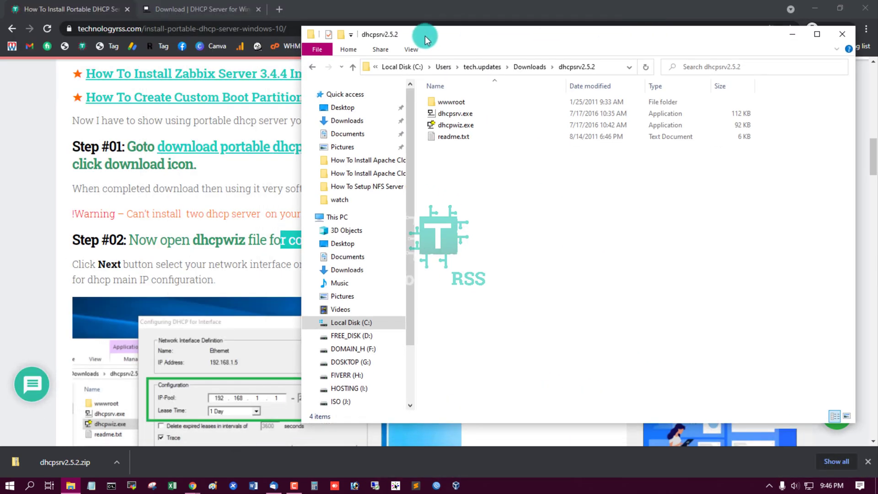
pyautogui.moveTo(421, 34); pyautogui.dragTo(514, 36)
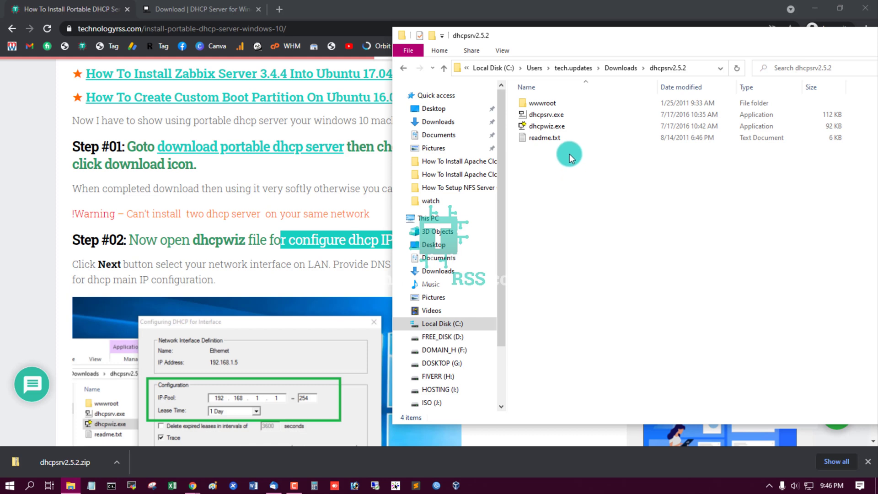
pyautogui.click(560, 127)
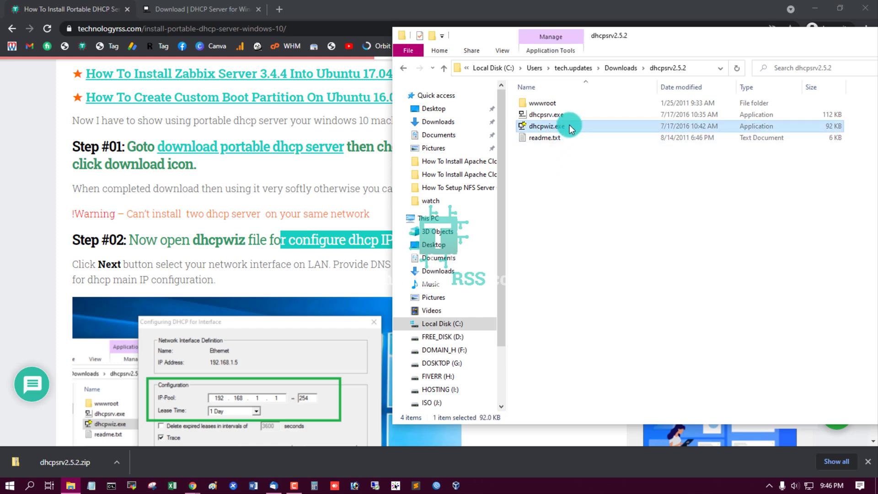
pyautogui.rightClick(565, 129)
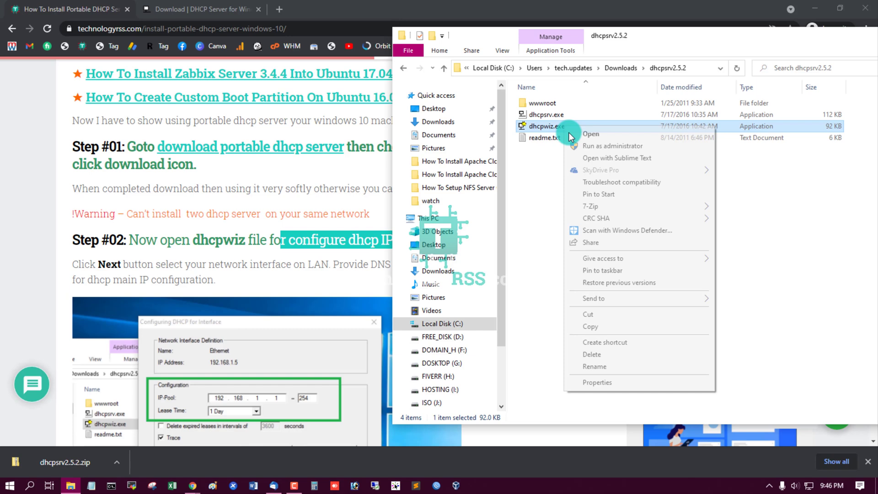
# Step: Launch dhcpwiz.exe and position its Welcome dialog beside the tutorial text
pyautogui.click(584, 137)
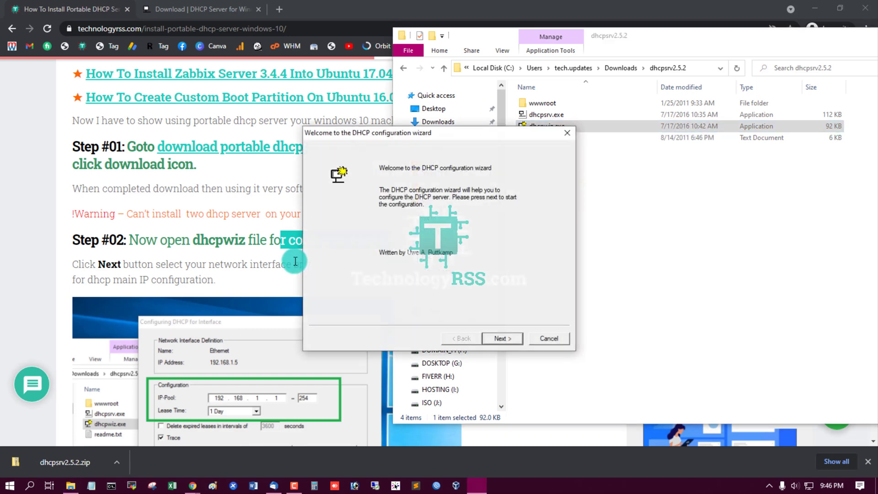
pyautogui.moveTo(412, 133); pyautogui.dragTo(550, 104)
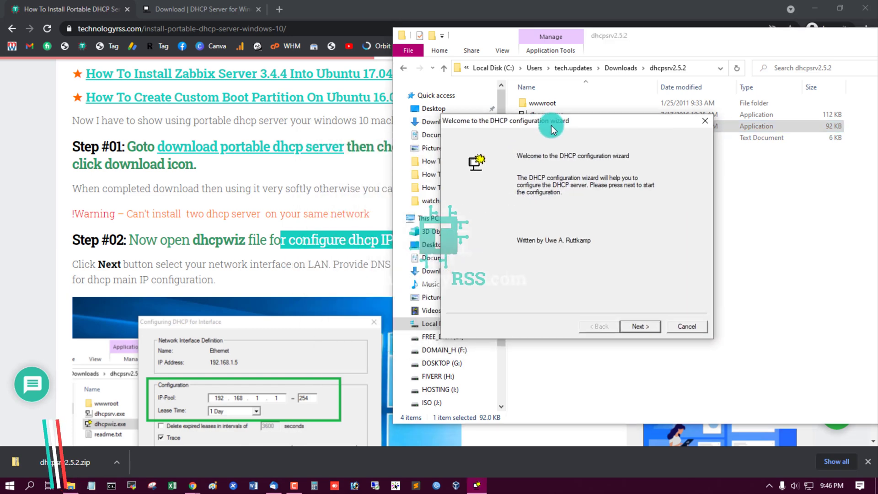
pyautogui.scroll(-2, 269, 228)
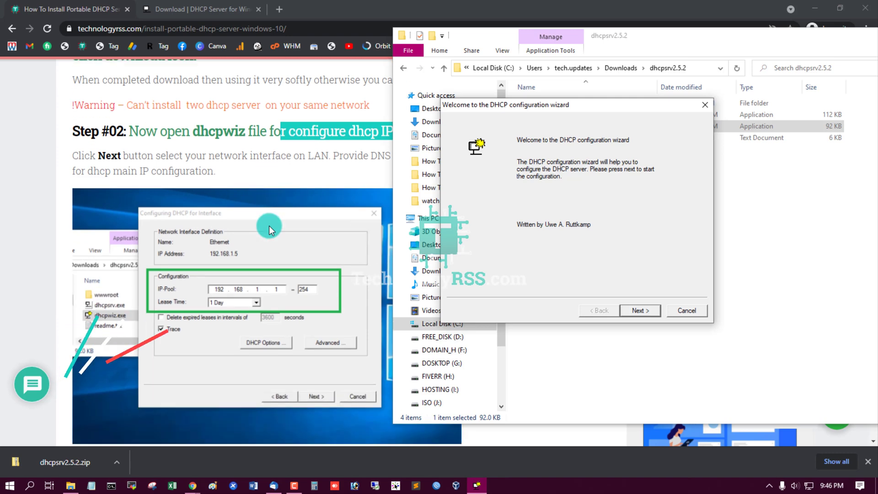
pyautogui.click(265, 144)
pyautogui.click(455, 484)
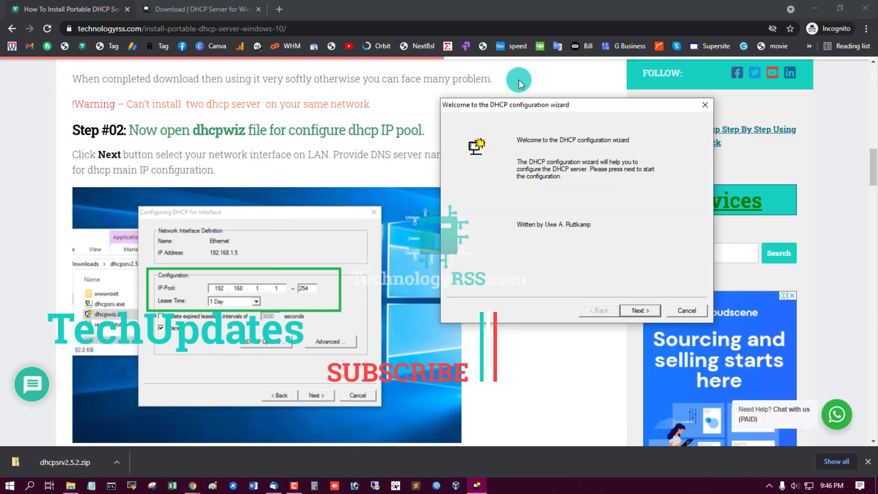
pyautogui.moveTo(532, 103)
pyautogui.mouseDown()
pyautogui.moveTo(686, 102)
pyautogui.moveTo(644, 89)
pyautogui.mouseUp()
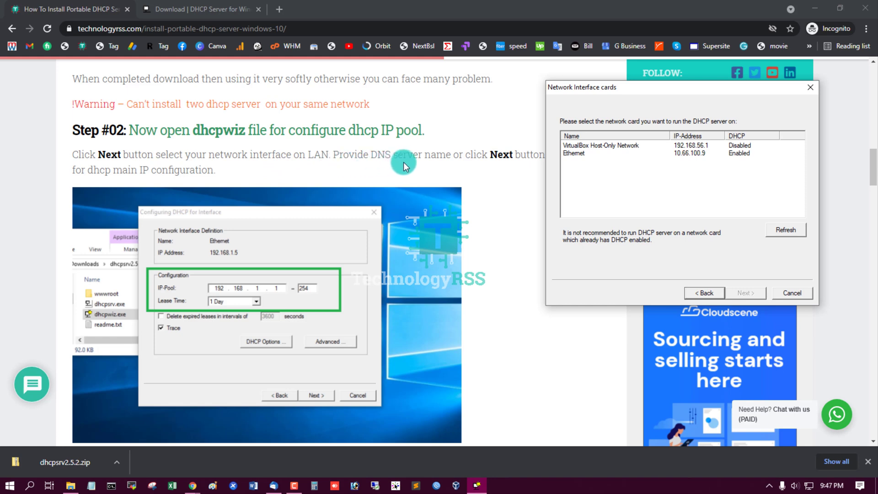
# Step: Choose the Ethernet network card (10.66.100.9) and advance to Supported Protocols
pyautogui.click(578, 153)
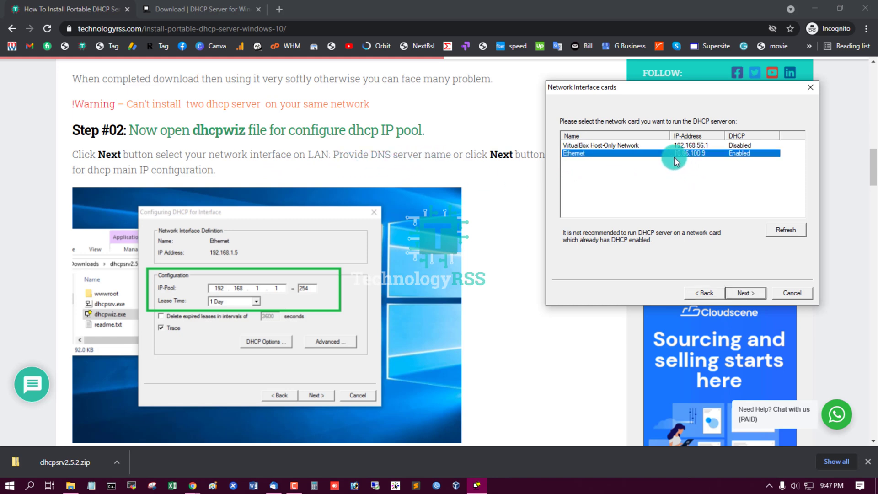
pyautogui.click(613, 146)
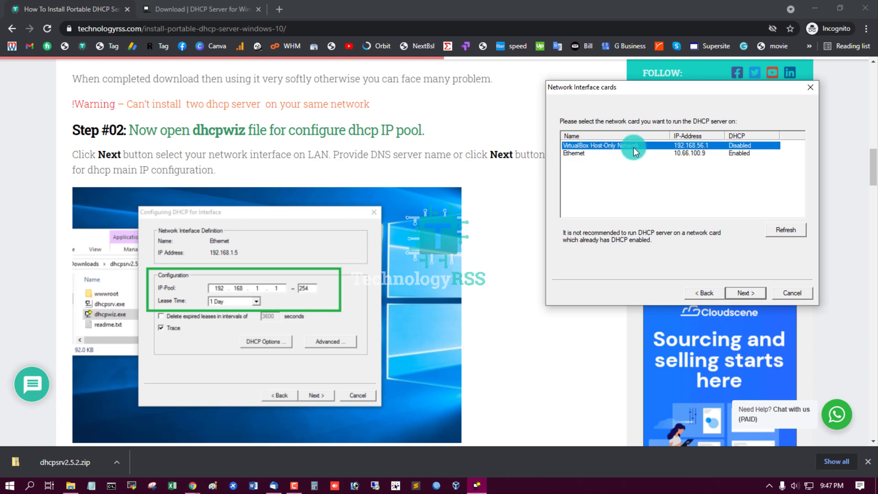
pyautogui.click(581, 155)
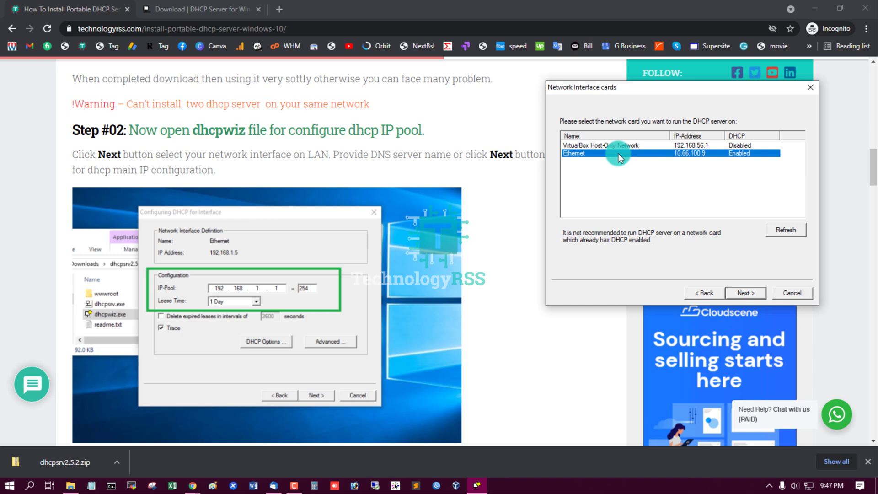
pyautogui.click(745, 293)
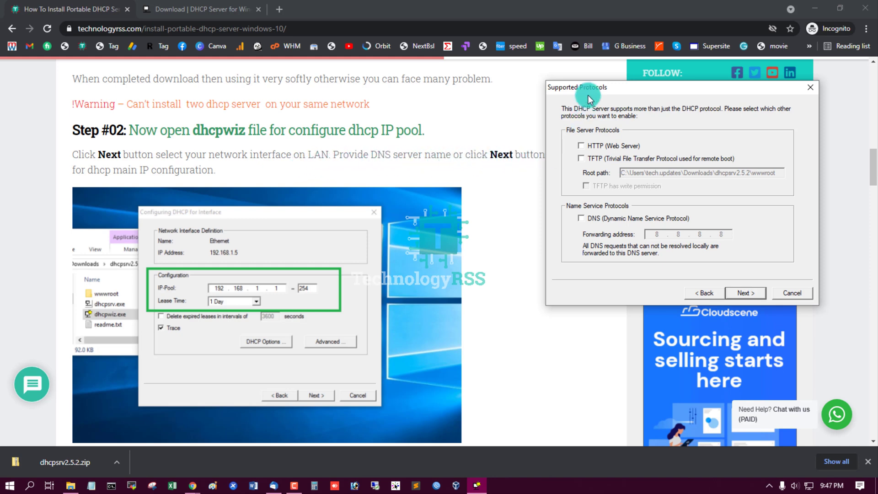
# Step: Enable DNS with forwarding address 8.8.8.8 and move on to the IP pool page
pyautogui.moveTo(596, 88)
pyautogui.mouseDown()
pyautogui.moveTo(657, 87)
pyautogui.moveTo(574, 90)
pyautogui.mouseUp()
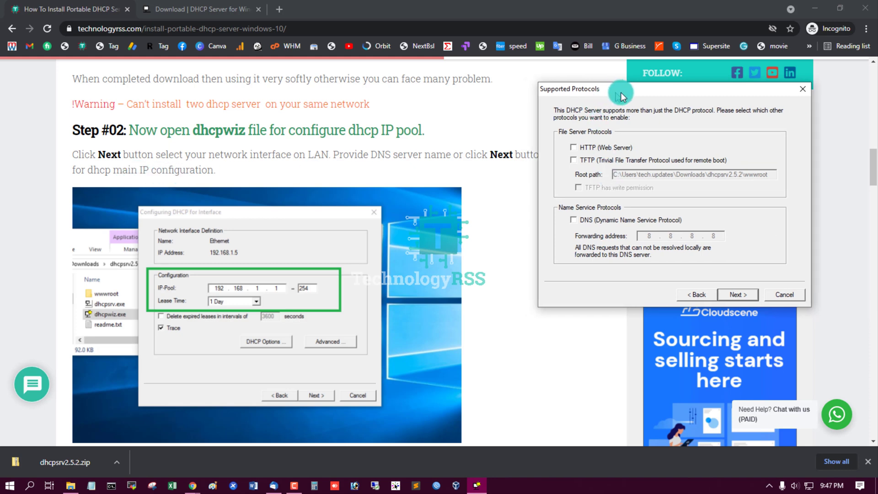
pyautogui.moveTo(593, 96); pyautogui.dragTo(613, 94)
pyautogui.click(584, 218)
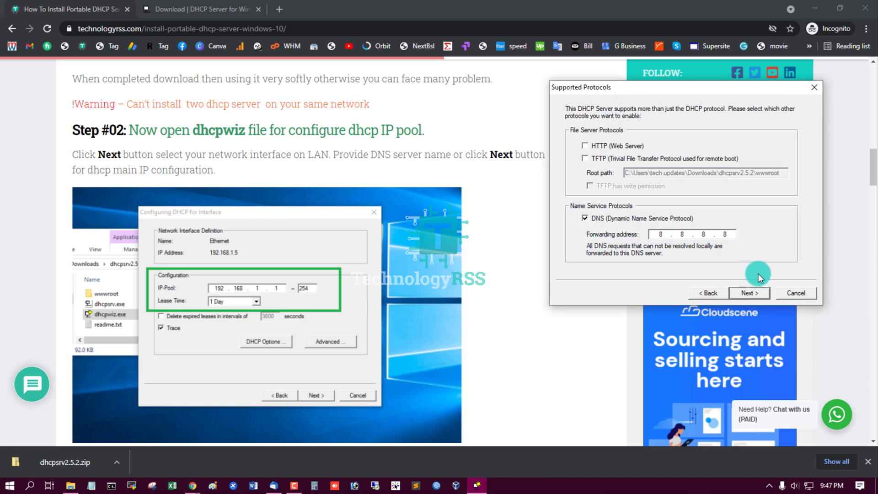
pyautogui.click(749, 293)
pyautogui.write('10 . 66 . 0 . 1')
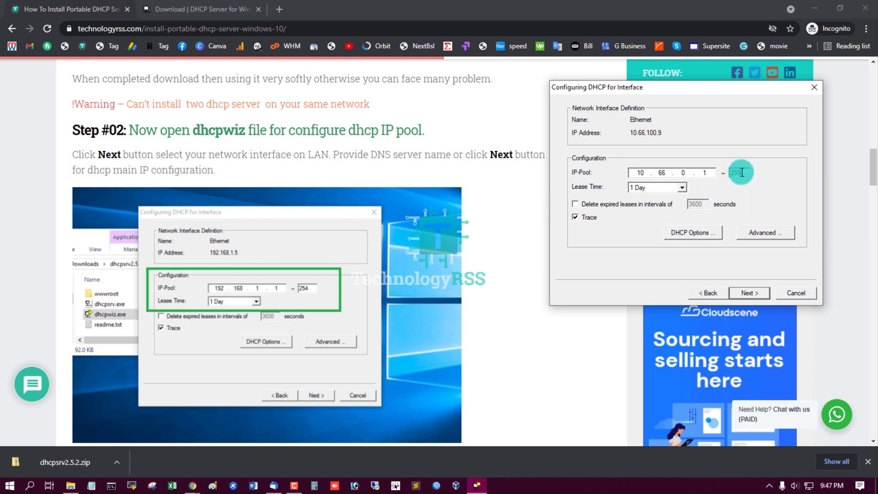
# Step: Keep IP pool 10.66.0.1–255 with a 1 Day lease, rechecking the Ethernet card page
pyautogui.doubleClick(736, 172)
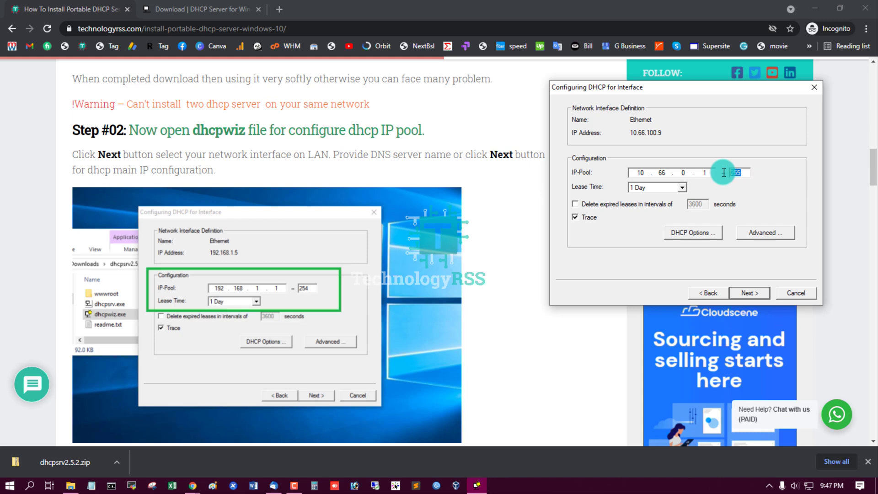
pyautogui.click(667, 190)
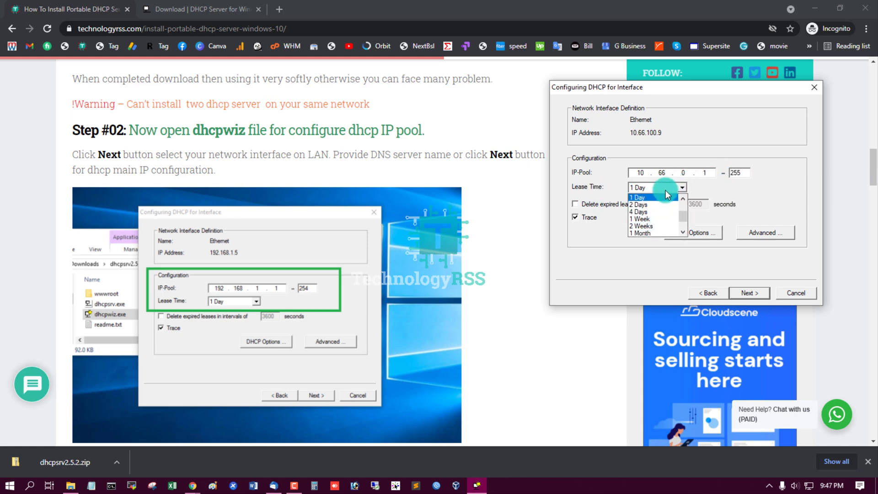
pyautogui.click(655, 196)
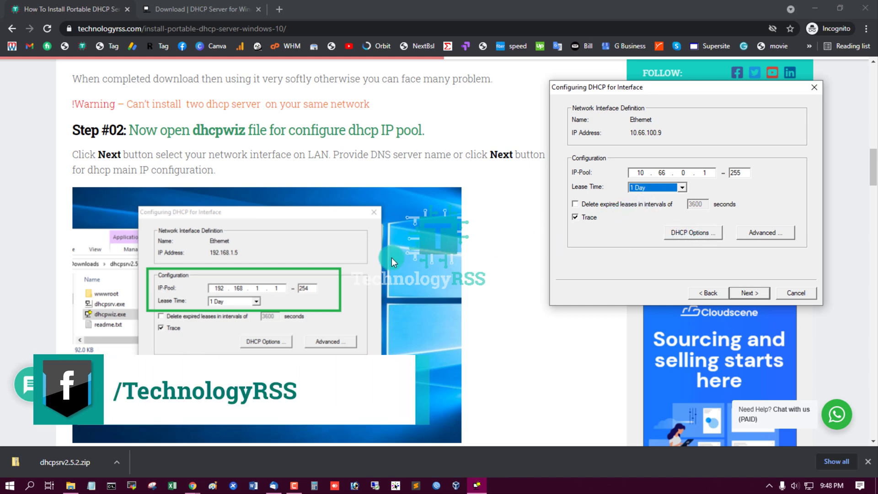
pyautogui.scroll(-1, 393, 255)
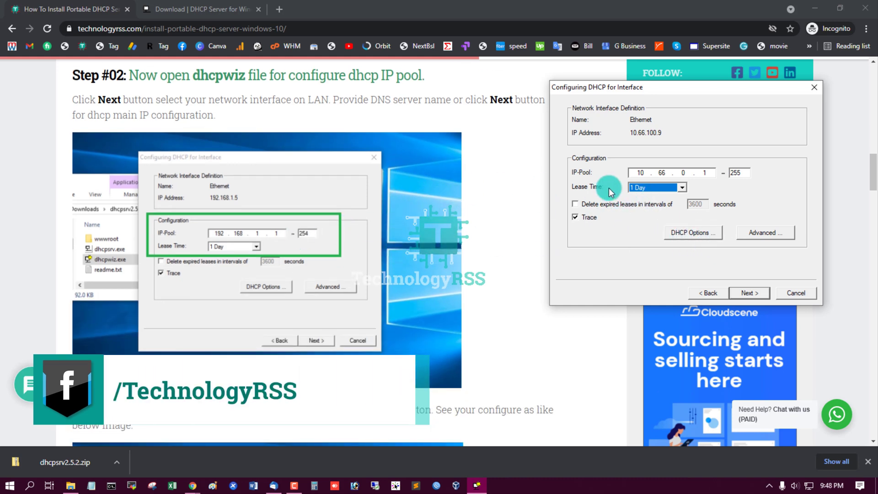
pyautogui.moveTo(645, 172); pyautogui.dragTo(629, 172)
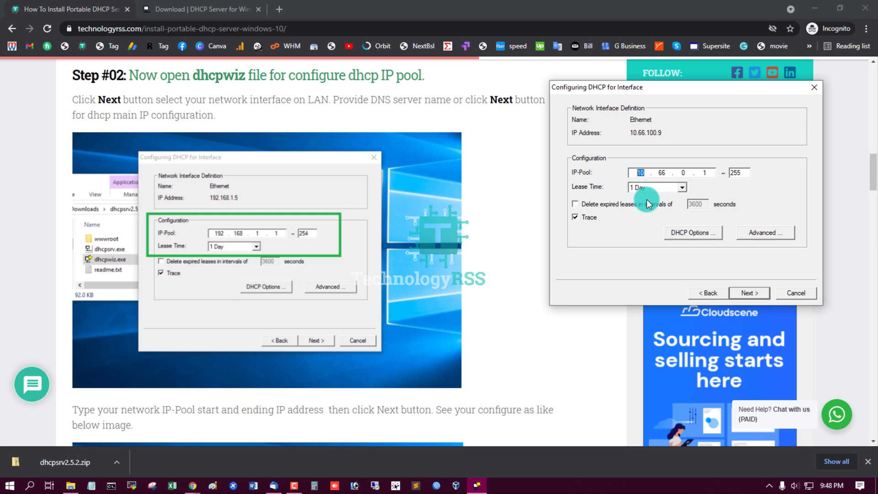
pyautogui.click(708, 293)
pyautogui.click(706, 293)
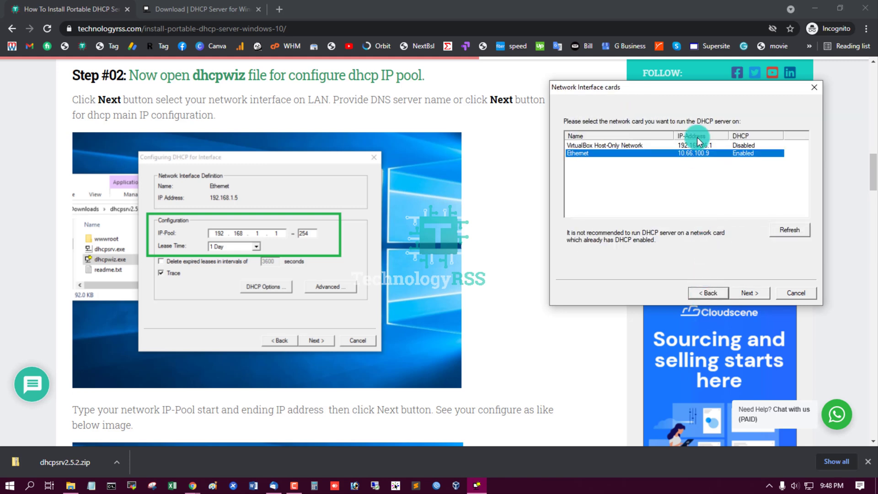
pyautogui.moveTo(703, 157)
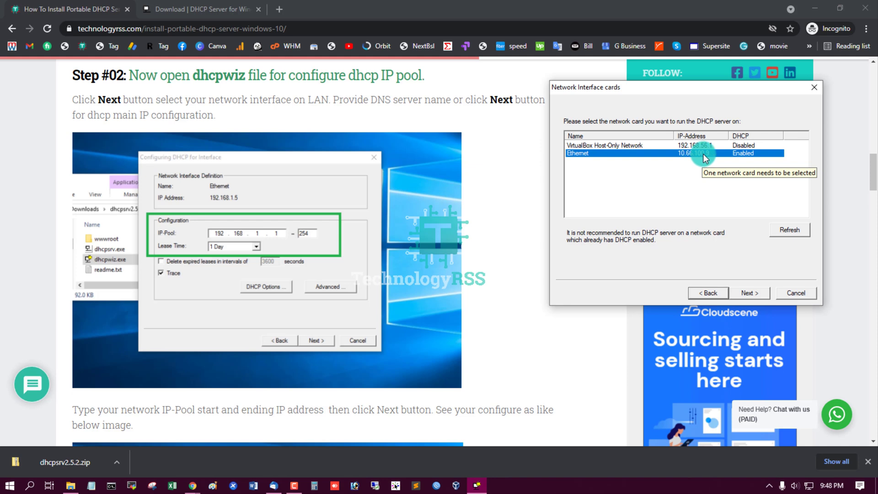
pyautogui.click(750, 293)
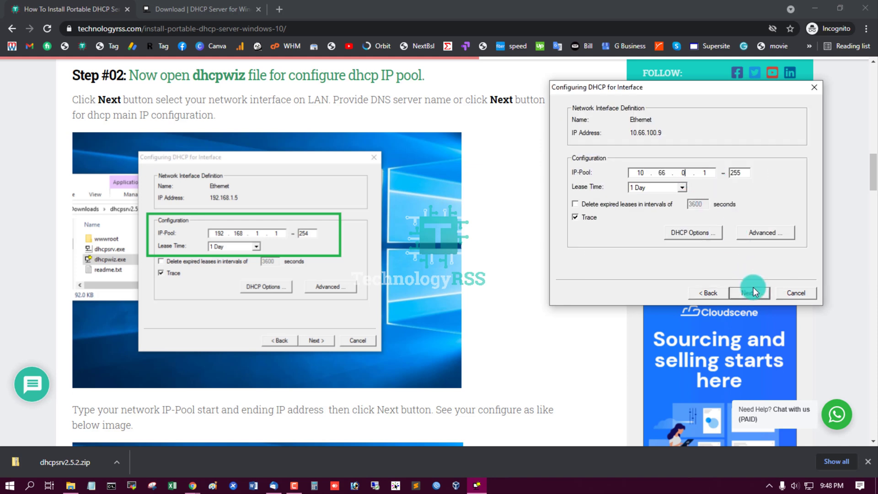
# Step: Reach the Writing the INI file page, skip writing it, and confirm with Yes
pyautogui.press('Return')
pyautogui.scroll(-3, 394, 263)
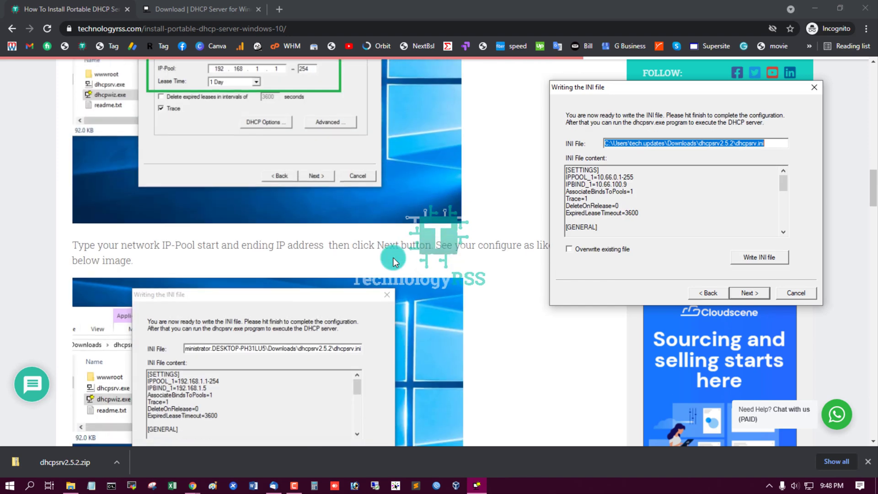
pyautogui.scroll(-1, 393, 257)
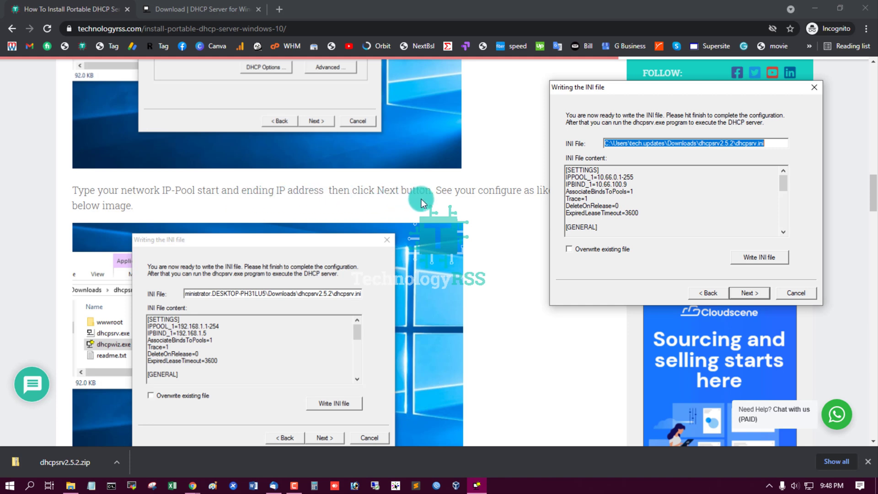
pyautogui.moveTo(597, 87); pyautogui.dragTo(630, 87)
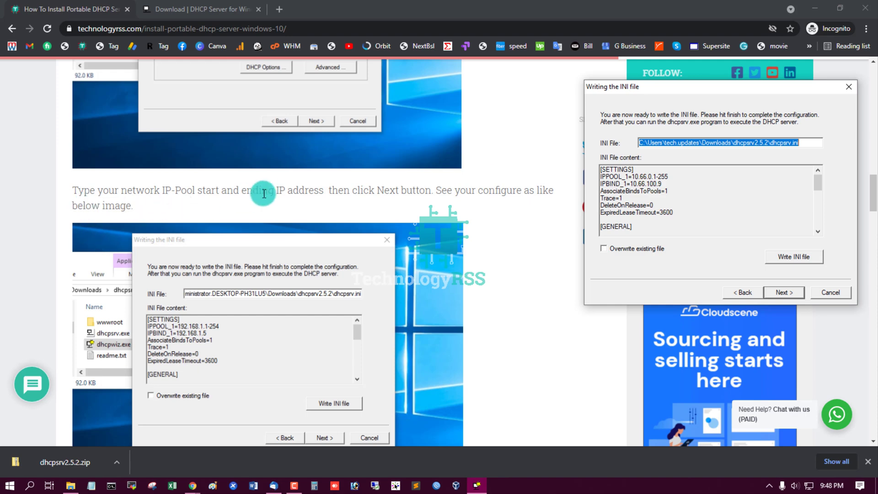
pyautogui.scroll(-2, 275, 206)
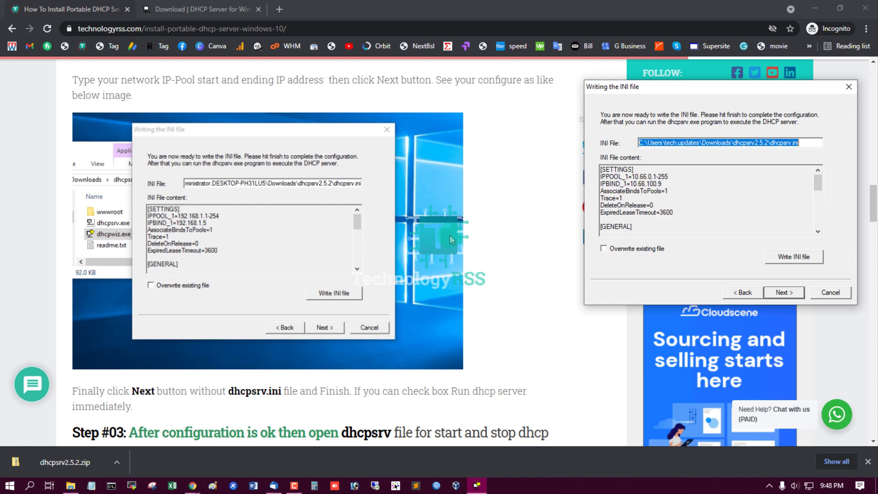
pyautogui.scroll(-3, 449, 235)
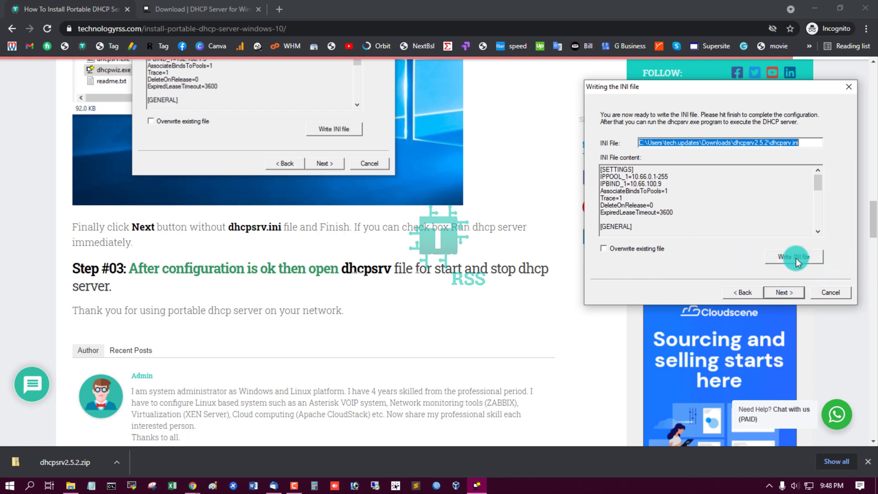
pyautogui.click(786, 292)
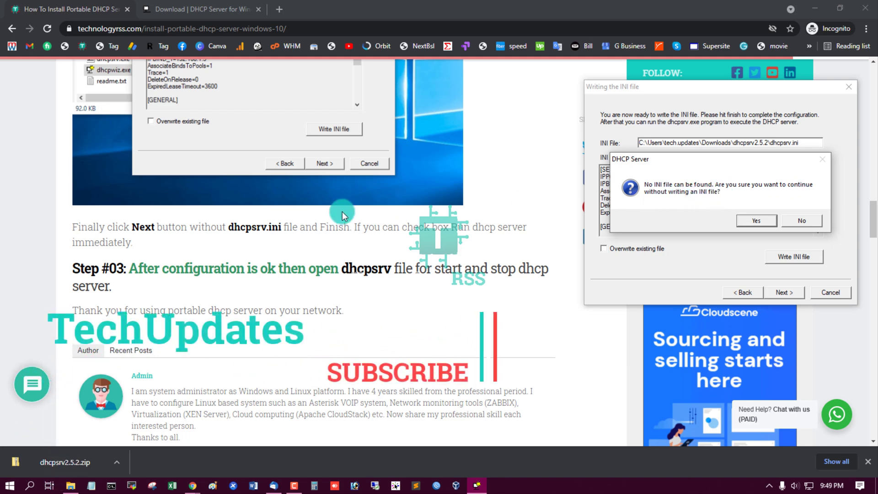
pyautogui.click(757, 220)
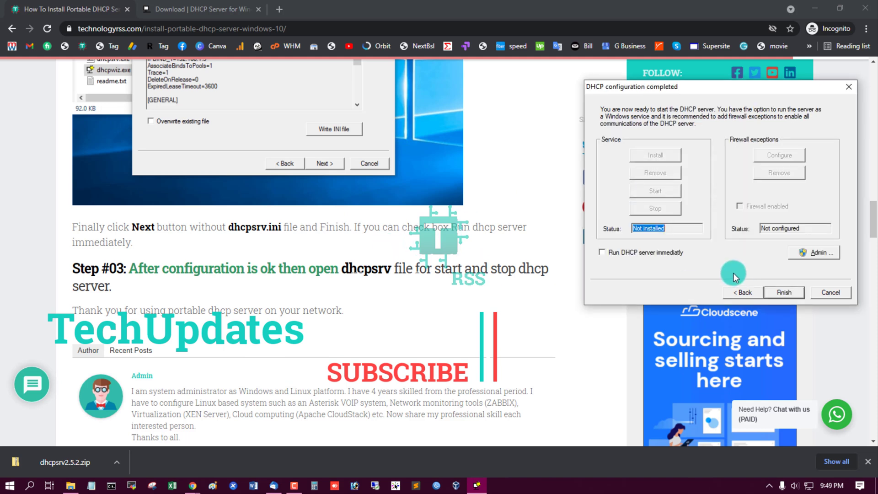
# Step: Finish the dhcpwiz configuration wizard, closing it
pyautogui.click(787, 294)
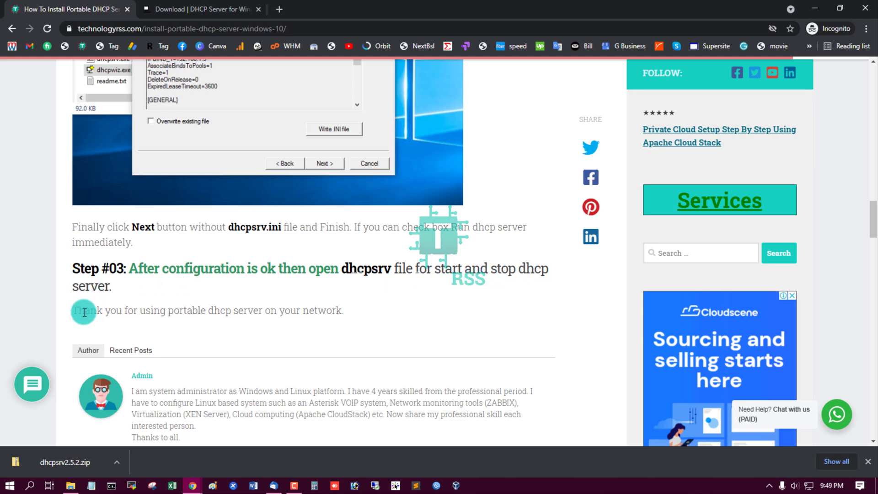
# Step: Run dhcpsrv.exe from the dhcpsrv2.5.2 folder as administrator
pyautogui.click(95, 487)
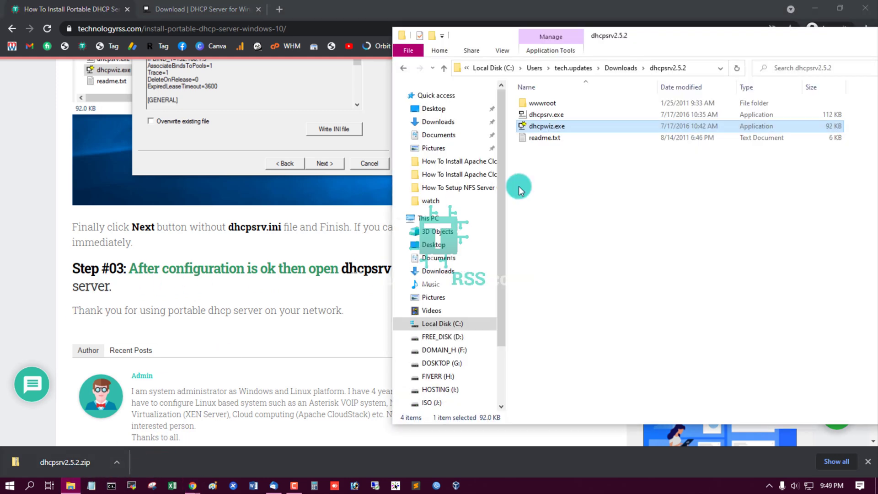
pyautogui.click(546, 115)
pyautogui.rightClick(557, 117)
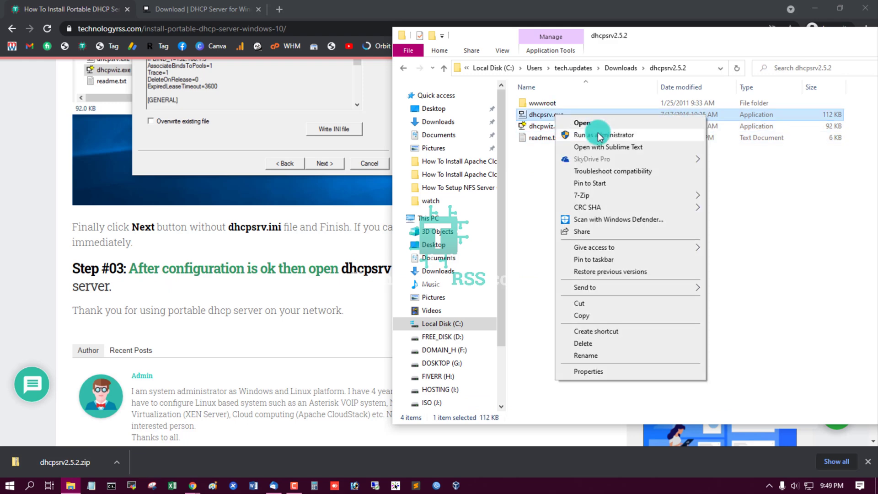
pyautogui.click(597, 130)
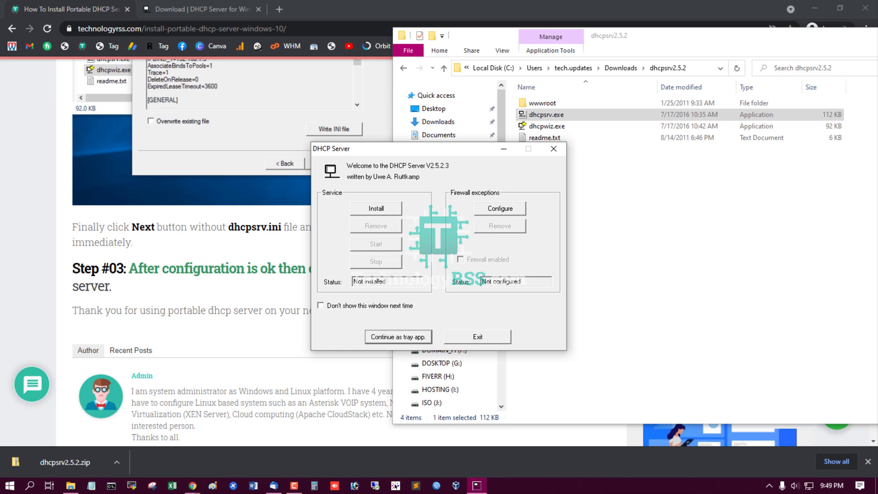
# Step: Turn off the welcome window for future launches and install DHCP Server as a Windows service
pyautogui.click(349, 305)
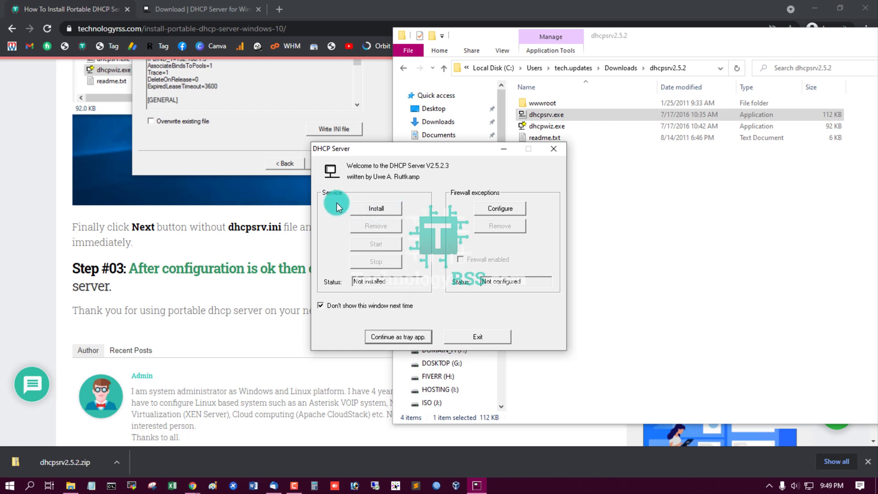
pyautogui.click(379, 210)
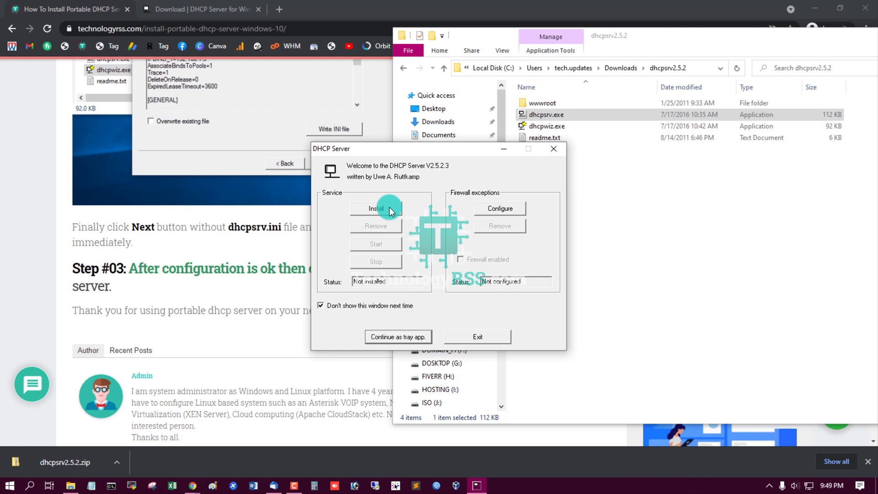
pyautogui.click(391, 210)
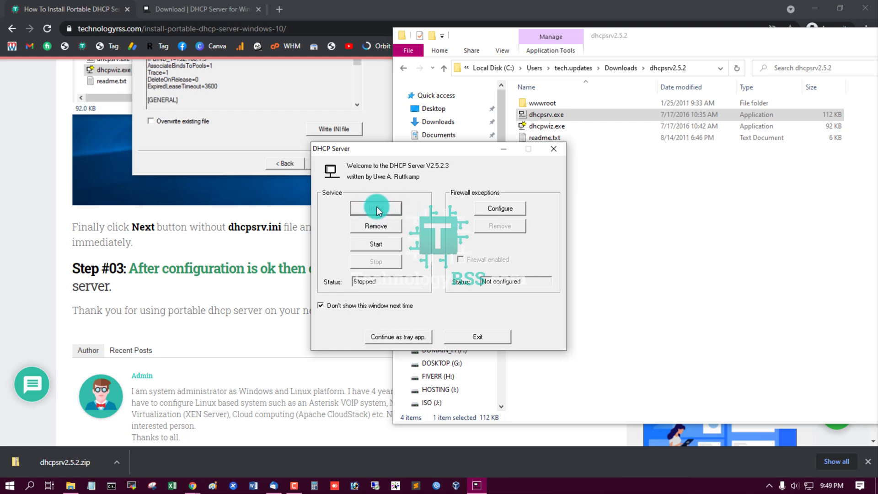
# Step: Start the DHCP service until its status reads Running, then move the window right and down
pyautogui.click(380, 245)
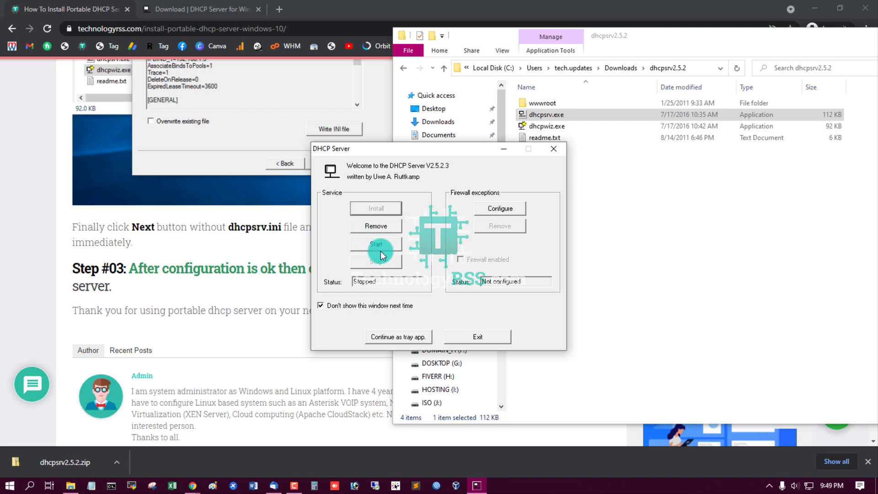
pyautogui.click(381, 245)
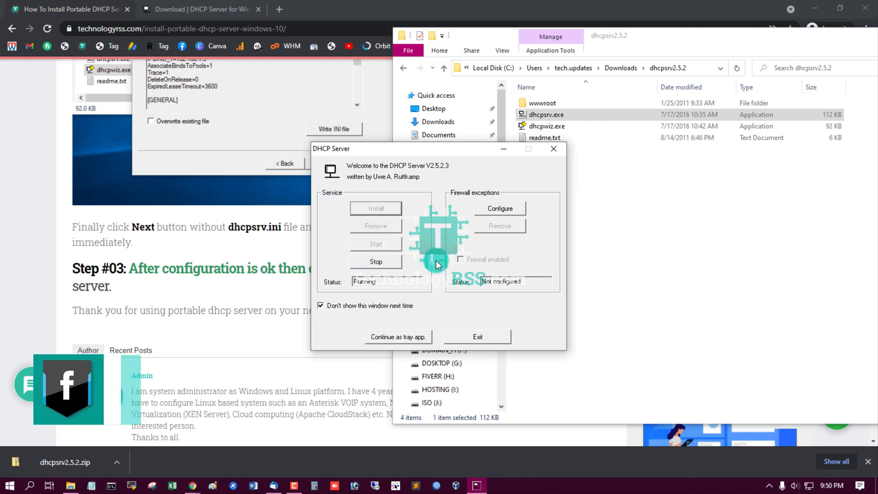
pyautogui.doubleClick(364, 281)
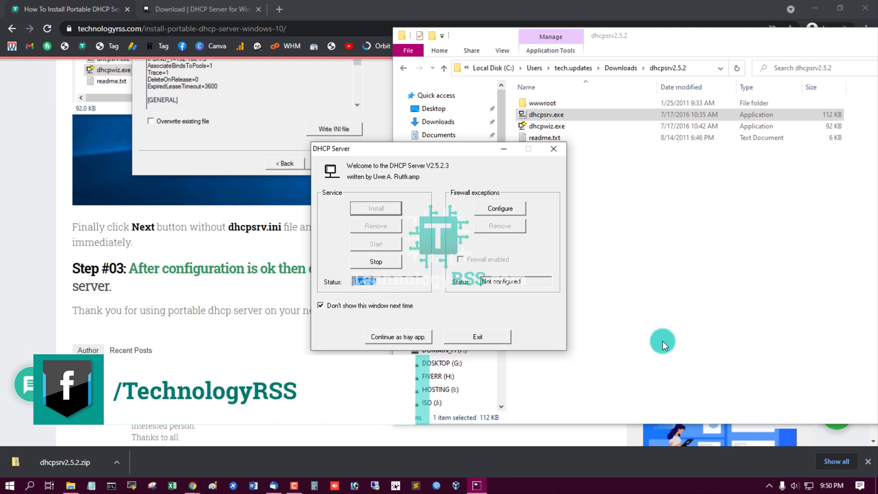
pyautogui.click(445, 218)
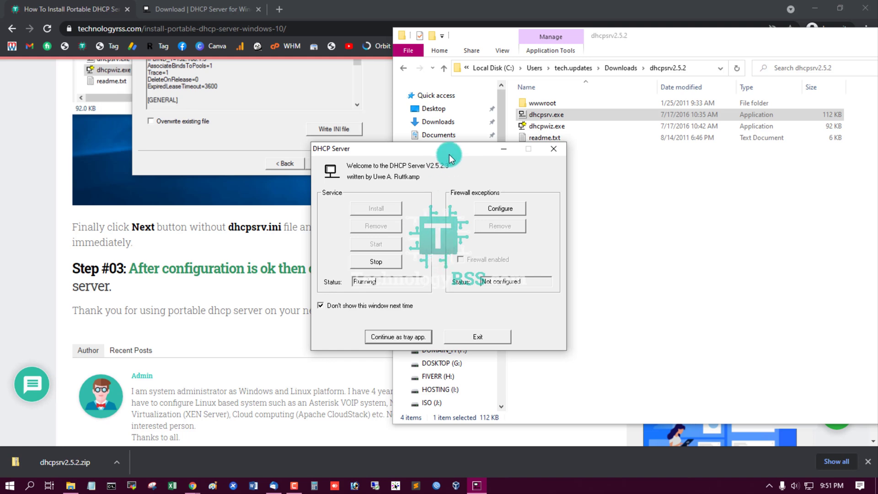
pyautogui.moveTo(462, 165); pyautogui.dragTo(521, 182)
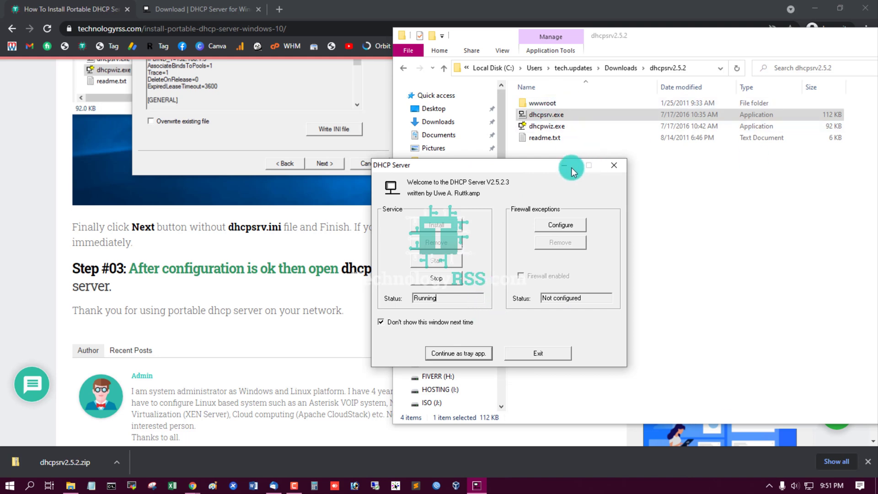
# Step: Stop the running DHCP service and exit the DHCP Server window
pyautogui.click(436, 278)
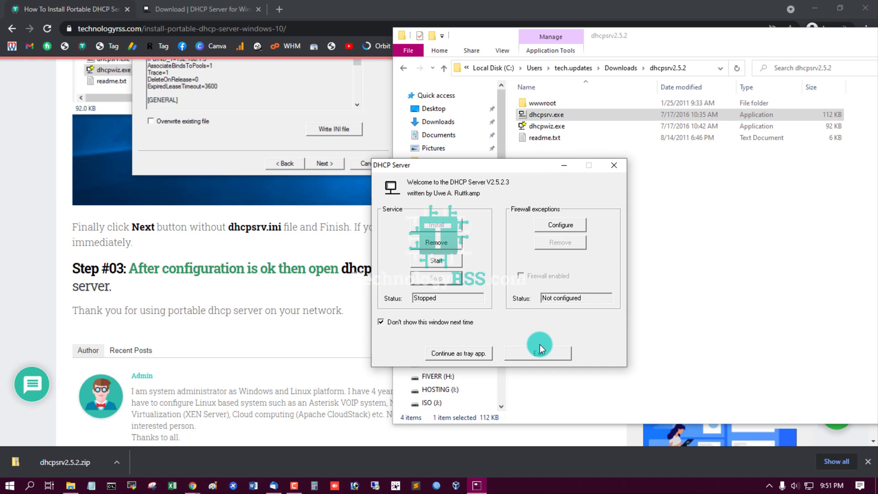
pyautogui.click(548, 354)
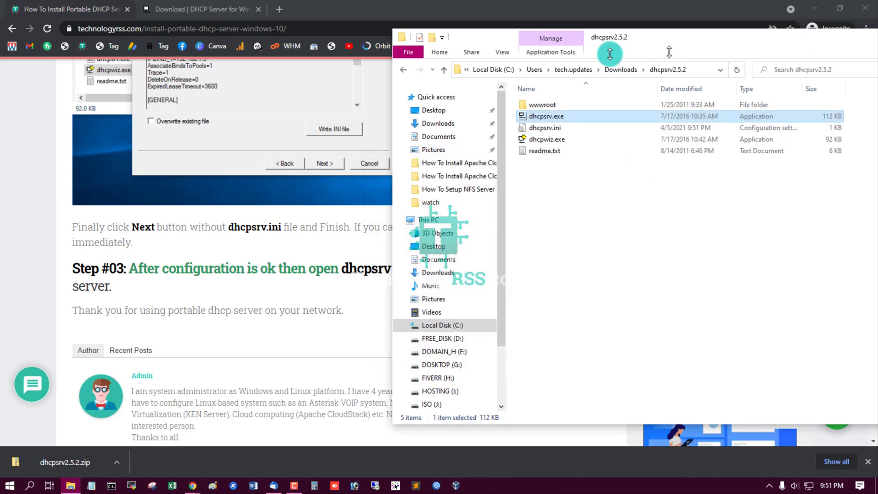
pyautogui.moveTo(686, 41); pyautogui.dragTo(709, 68)
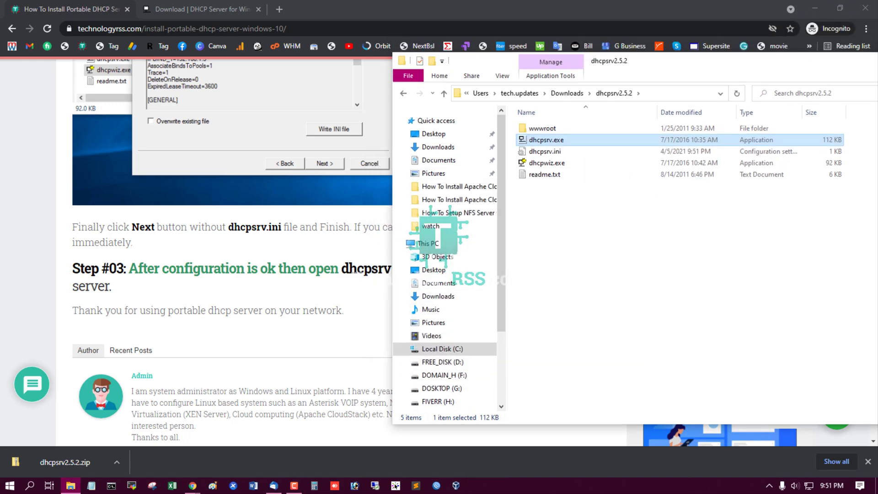
# Step: Minimise all windows with Win+D to reveal the desktop
pyautogui.press('super+d')
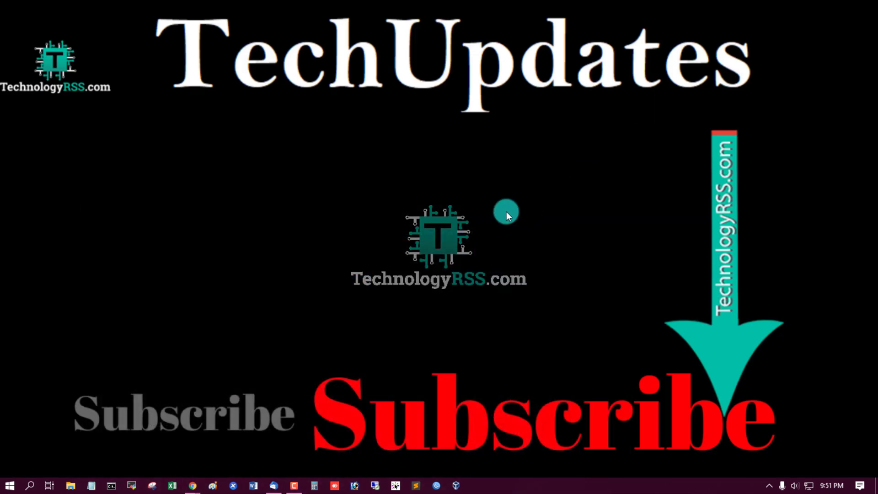